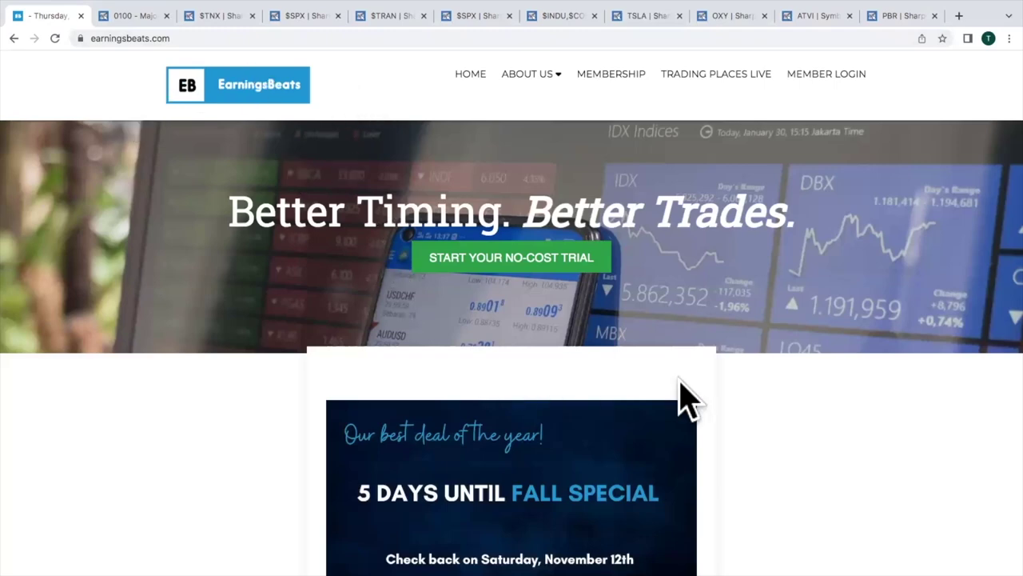
# Review the EarningsBeats home page, from the Fall Special banner to the free digest sign-up and History of Success sections.
pyautogui.scroll(-3, 754, 406)
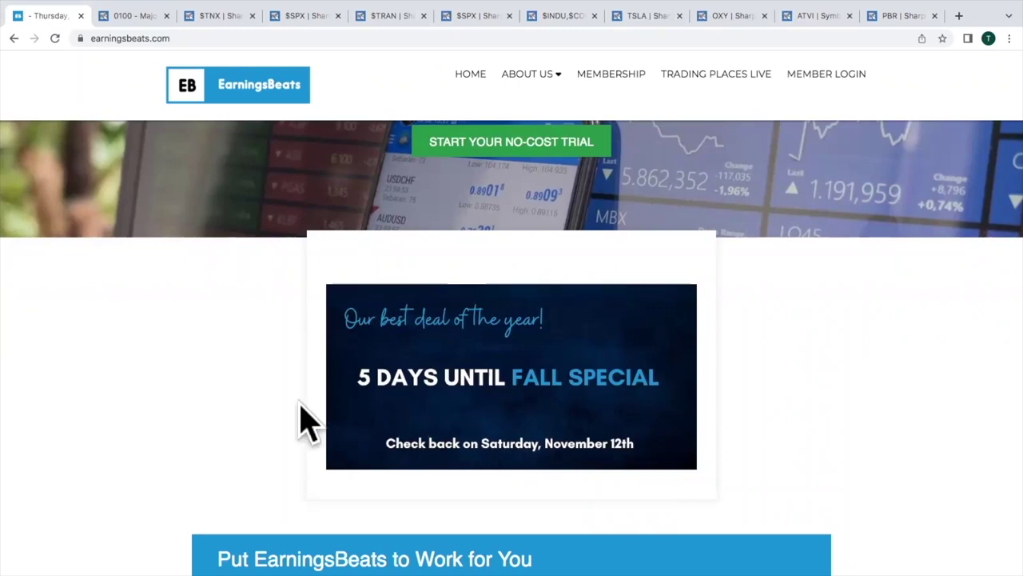
pyautogui.scroll(-3, 488, 395)
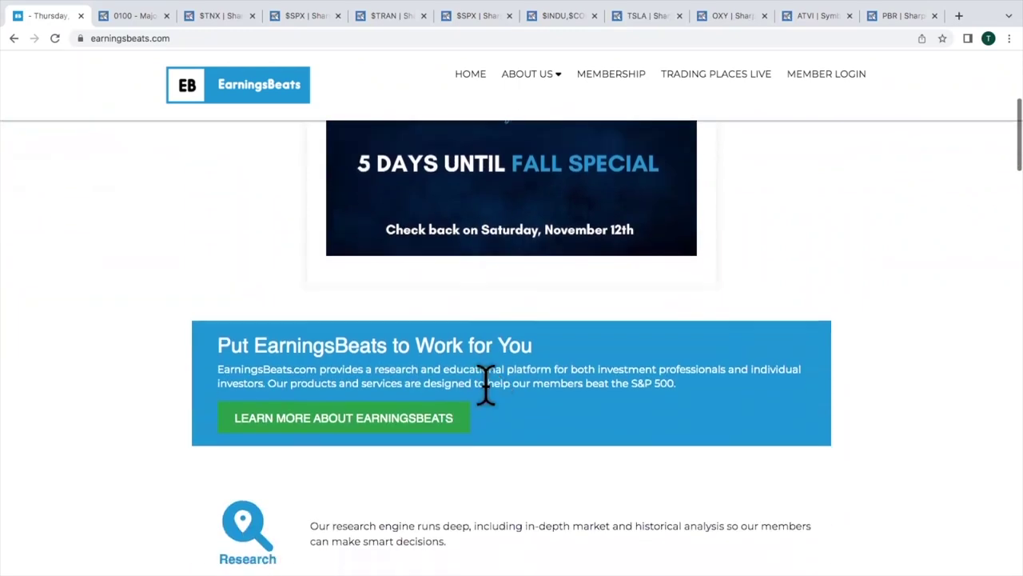
pyautogui.scroll(-4, 486, 387)
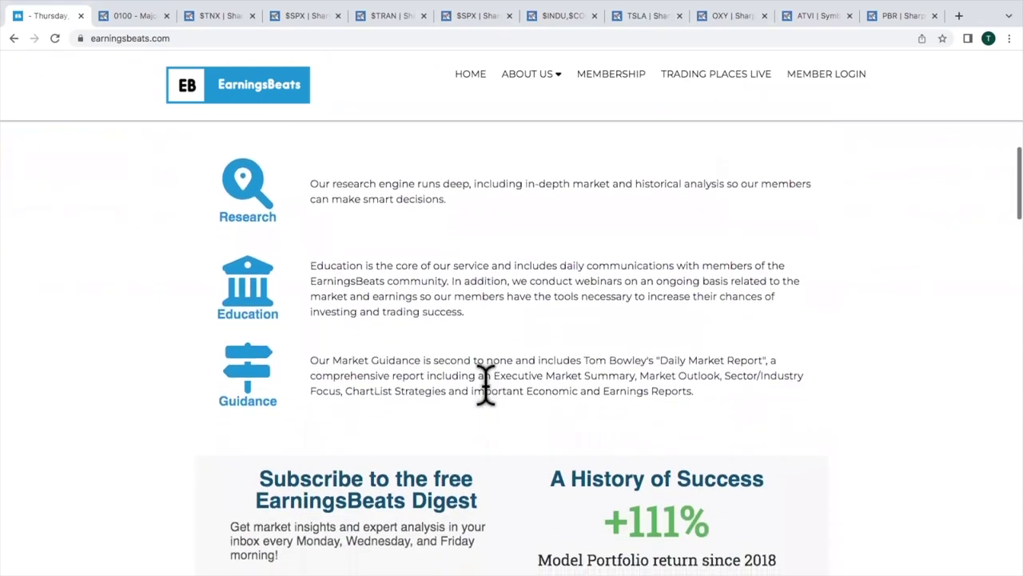
pyautogui.scroll(-2, 486, 387)
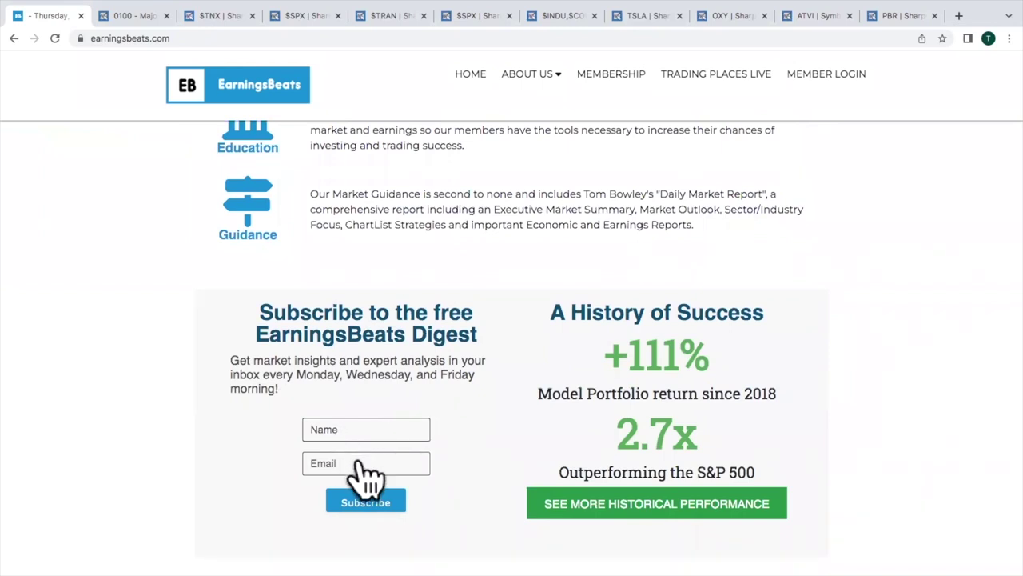
pyautogui.scroll(-1, 467, 478)
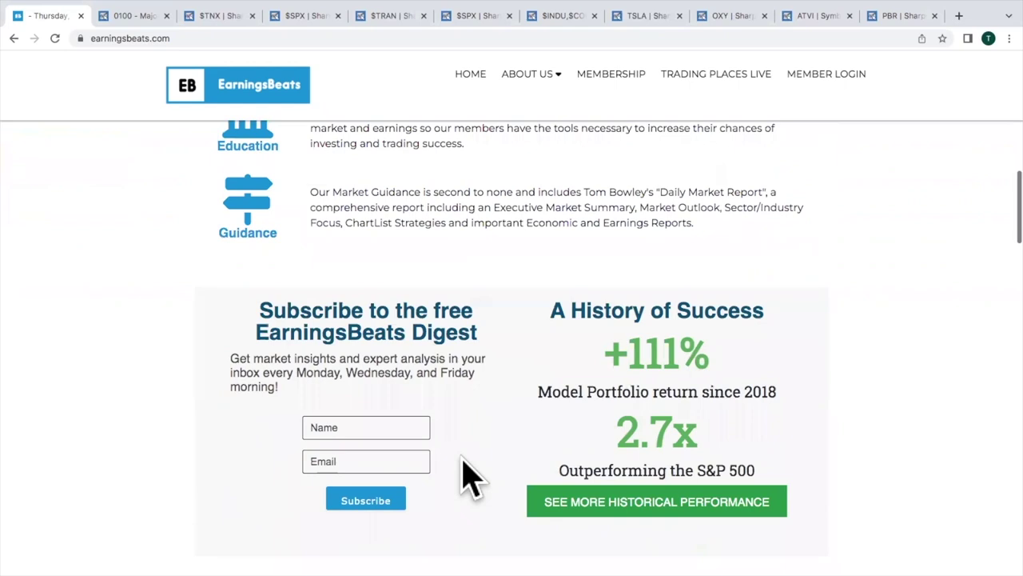
pyautogui.scroll(-1, 468, 478)
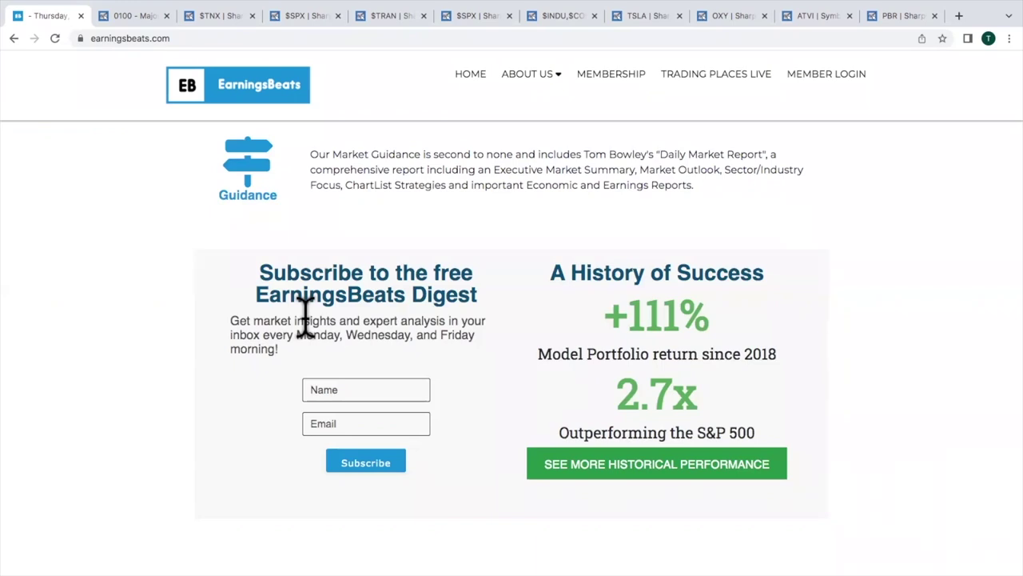
pyautogui.scroll(4, 276, 270)
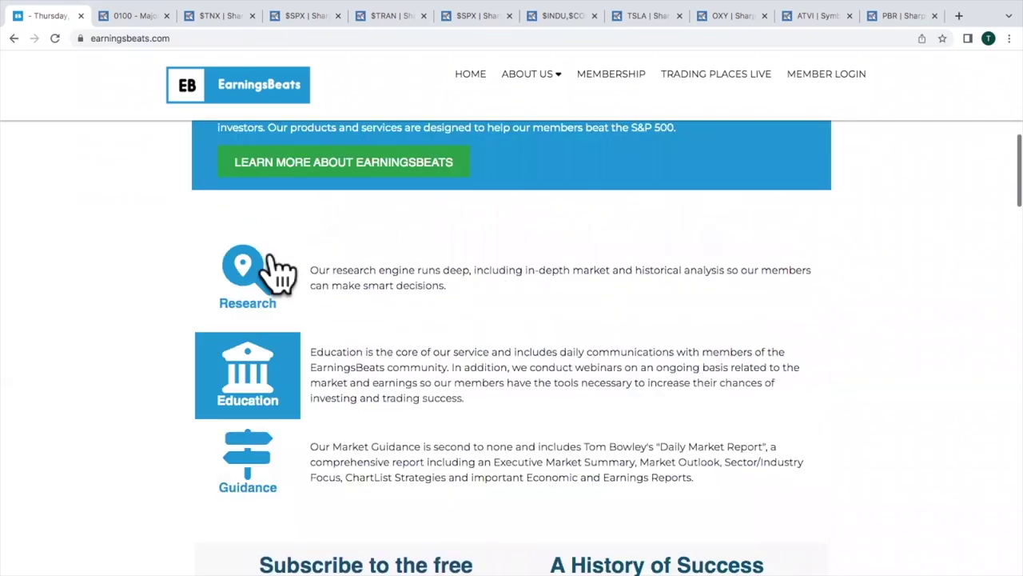
pyautogui.scroll(8, 272, 268)
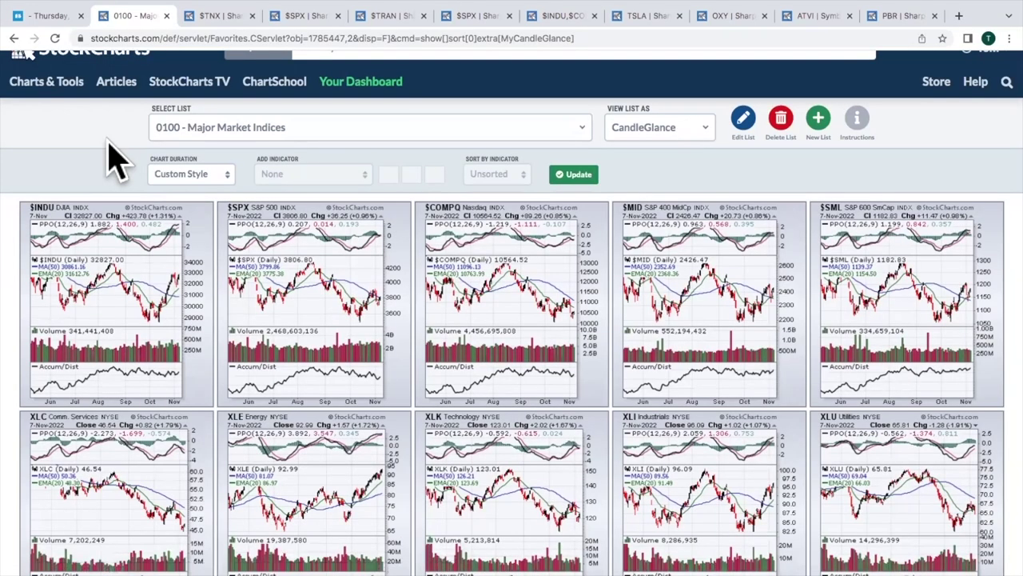
# Examine the CandleGlance charts of the 0100 - Major Market Indices list on StockCharts.
pyautogui.scroll(-1, 112, 160)
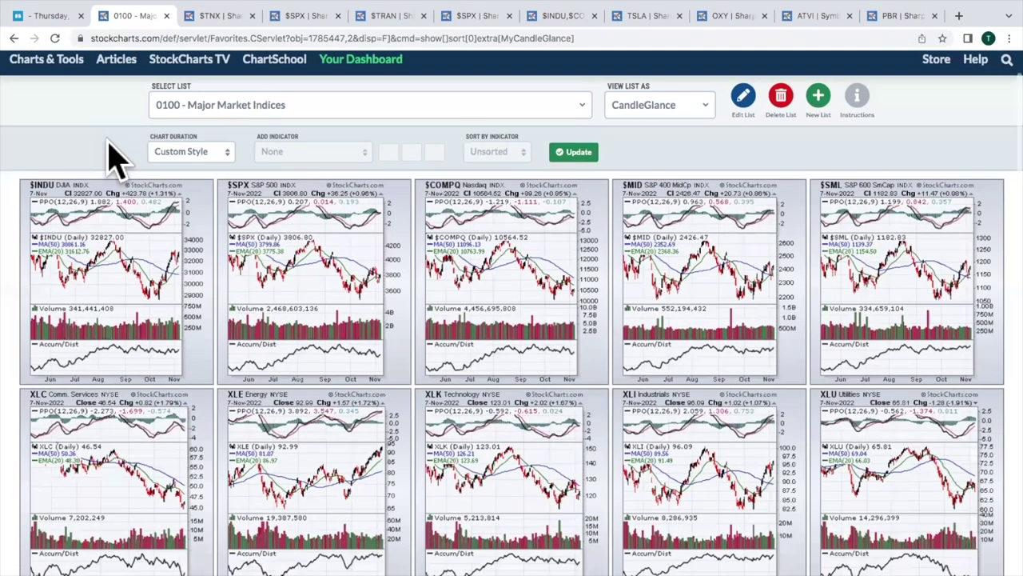
pyautogui.scroll(-1, 112, 159)
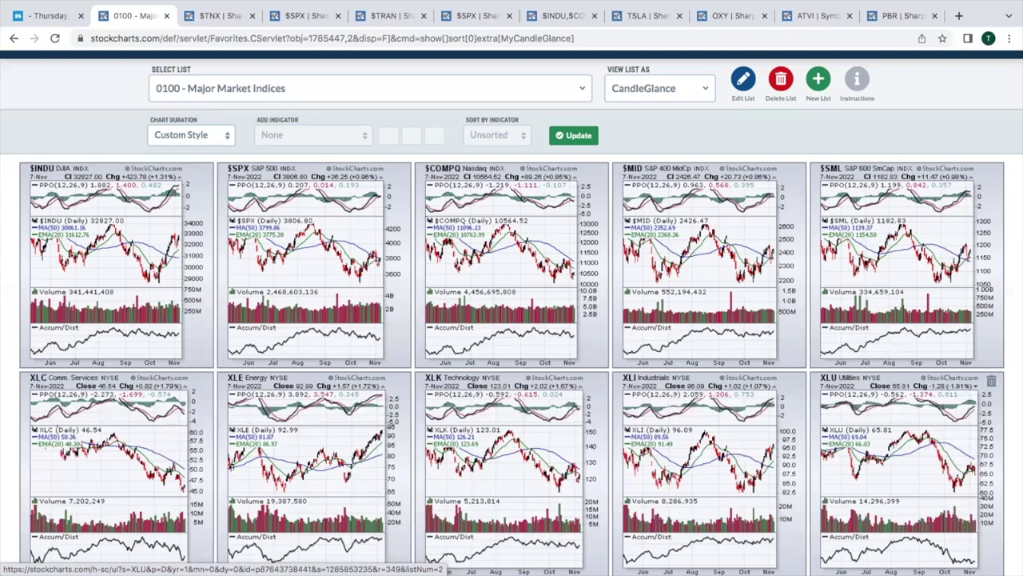
# Open the $TNX chart and examine the Treasury yield together with the XLF:$SPX and XLI:$SPX ratio panels.
pyautogui.click(225, 24)
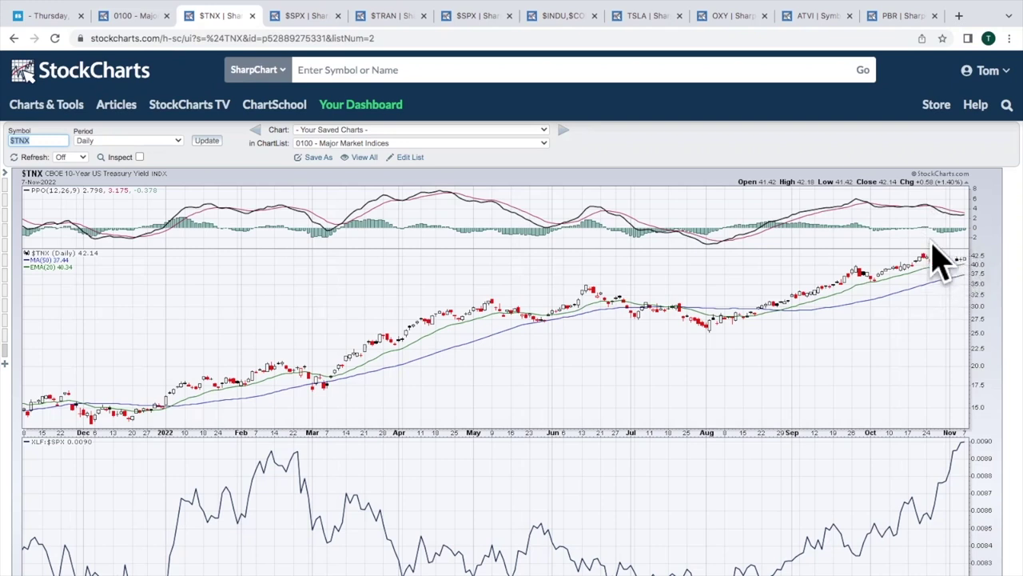
pyautogui.scroll(-3, 936, 284)
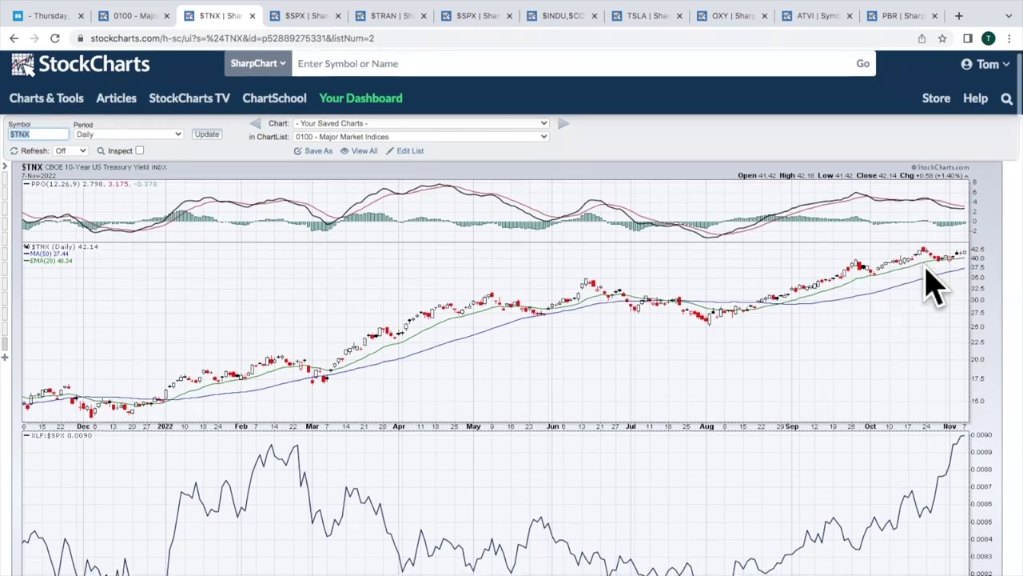
pyautogui.scroll(-1, 935, 284)
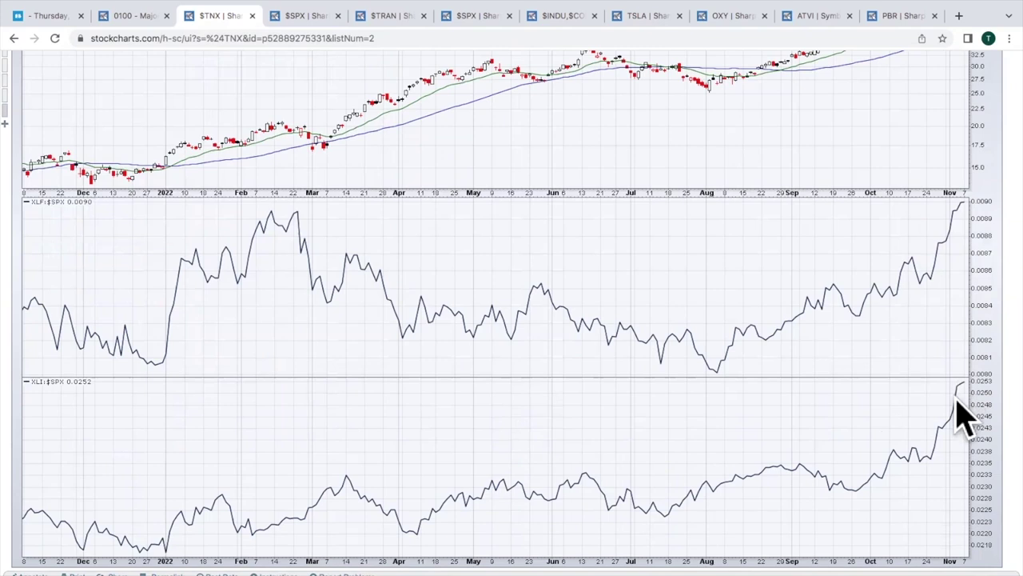
pyautogui.scroll(2, 963, 360)
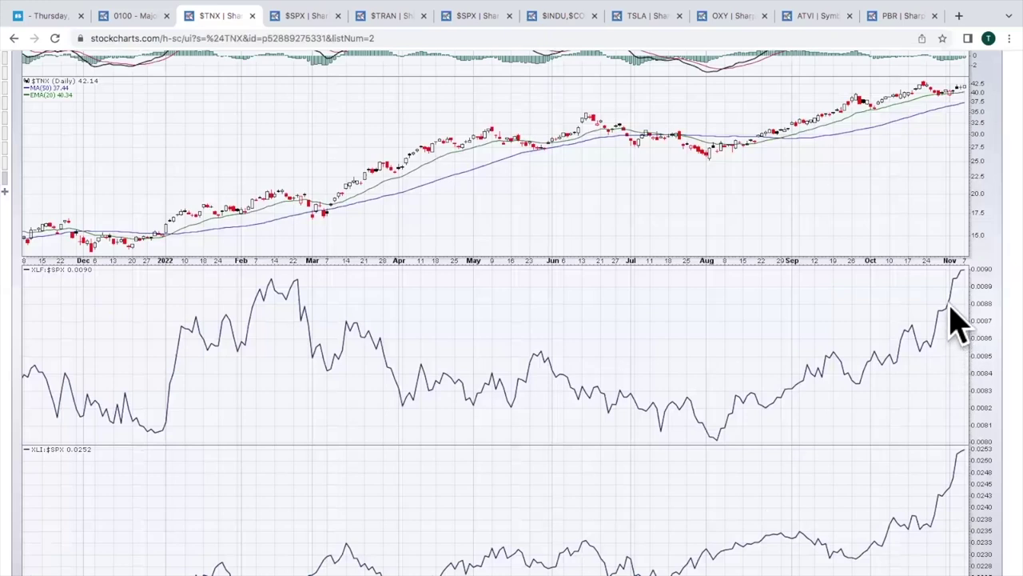
pyautogui.scroll(1, 966, 313)
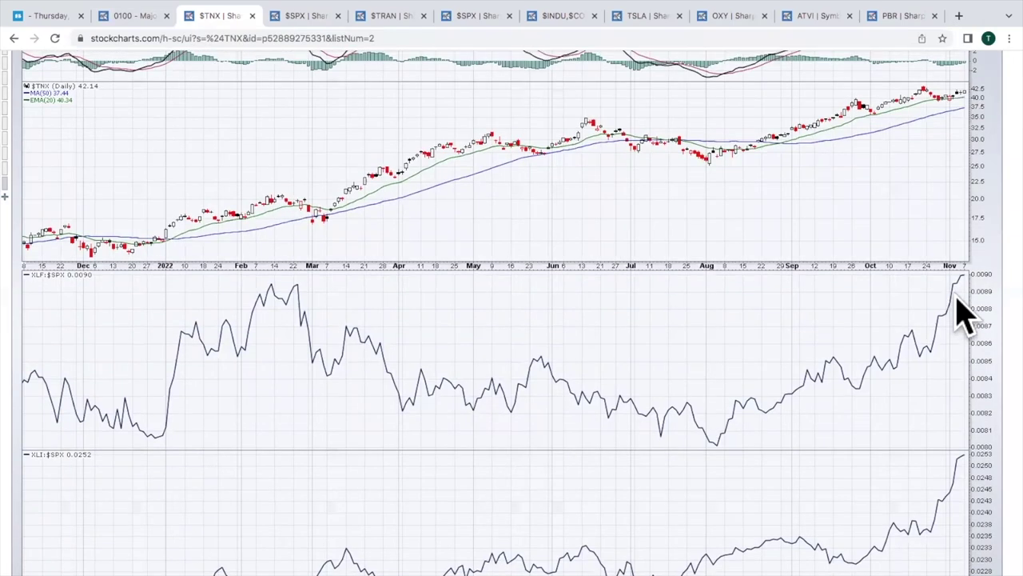
pyautogui.scroll(3, 966, 313)
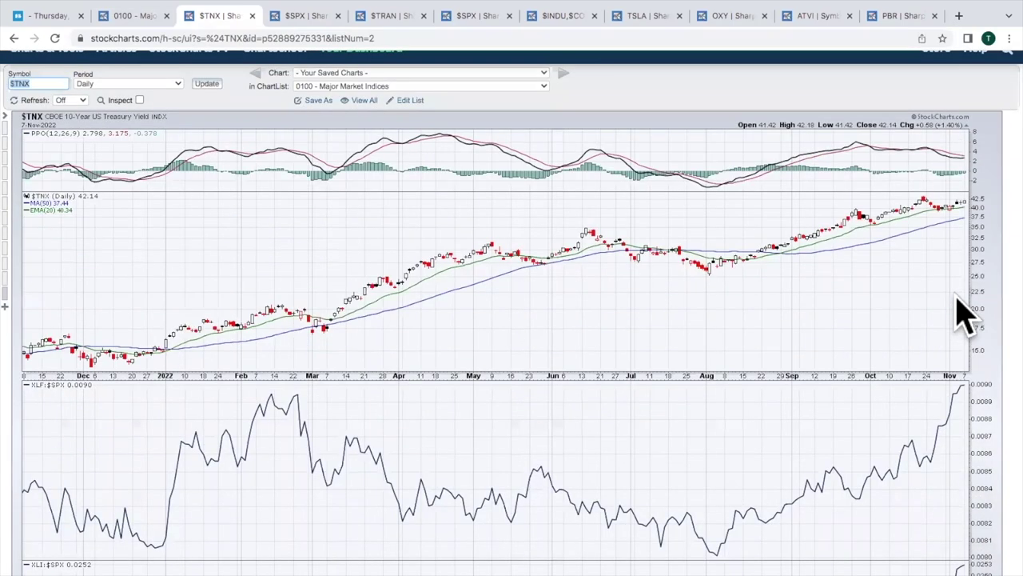
pyautogui.scroll(2, 966, 314)
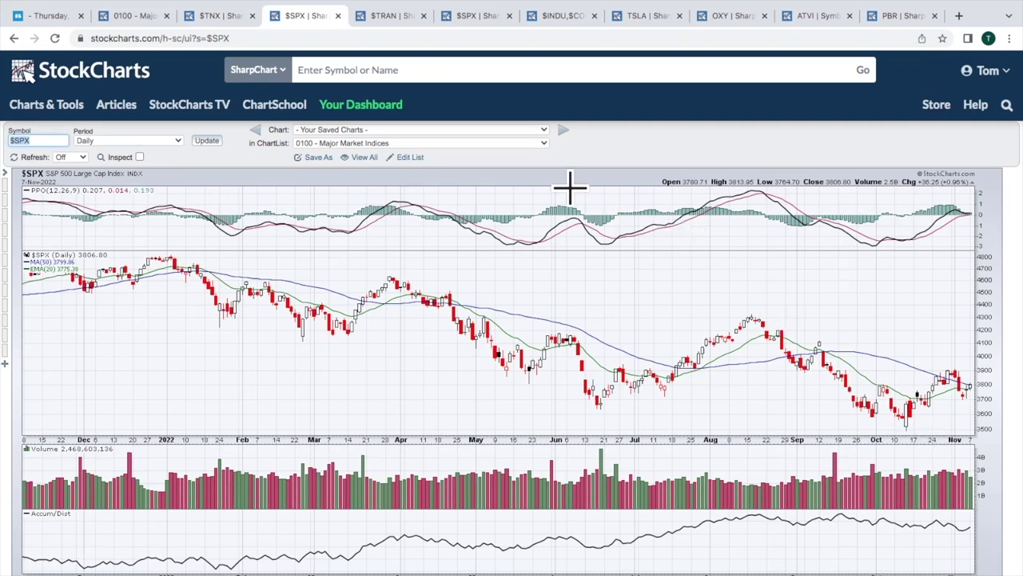
# View the $TRAN chart around the upper line of its red channel, and switch to the second $SPX chart.
pyautogui.click(396, 16)
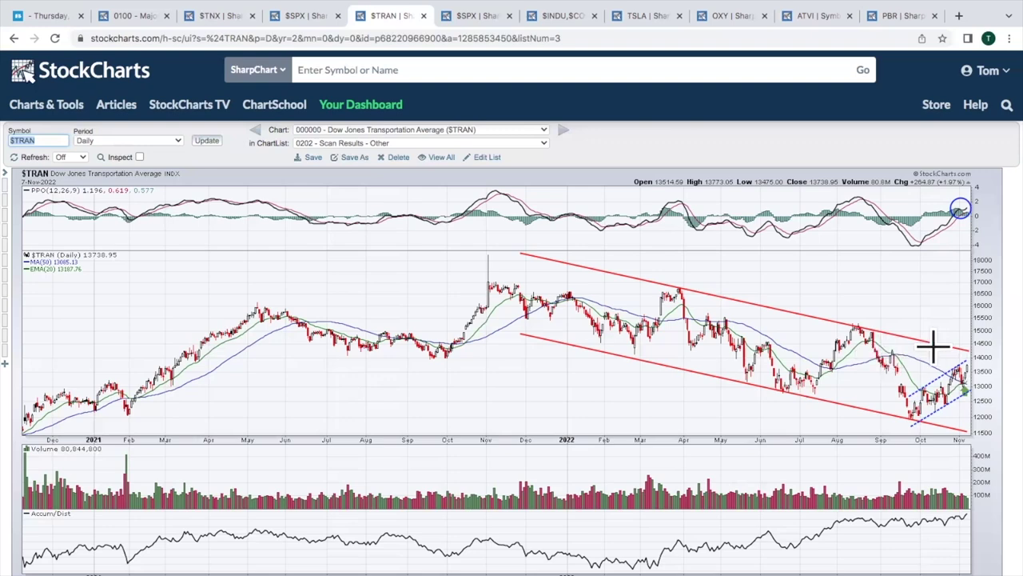
pyautogui.moveTo(963, 347); pyautogui.dragTo(969, 350)
pyautogui.click(481, 20)
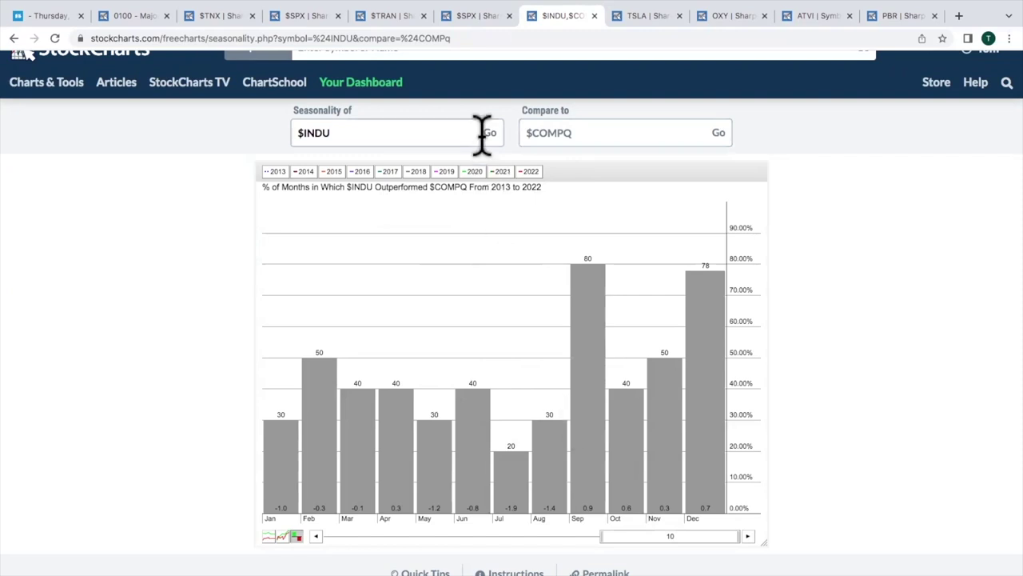
# Select the $COMPQ comparison symbol on the $INDU seasonality chart.
pyautogui.click(541, 131)
pyautogui.moveTo(524, 132); pyautogui.dragTo(588, 132)
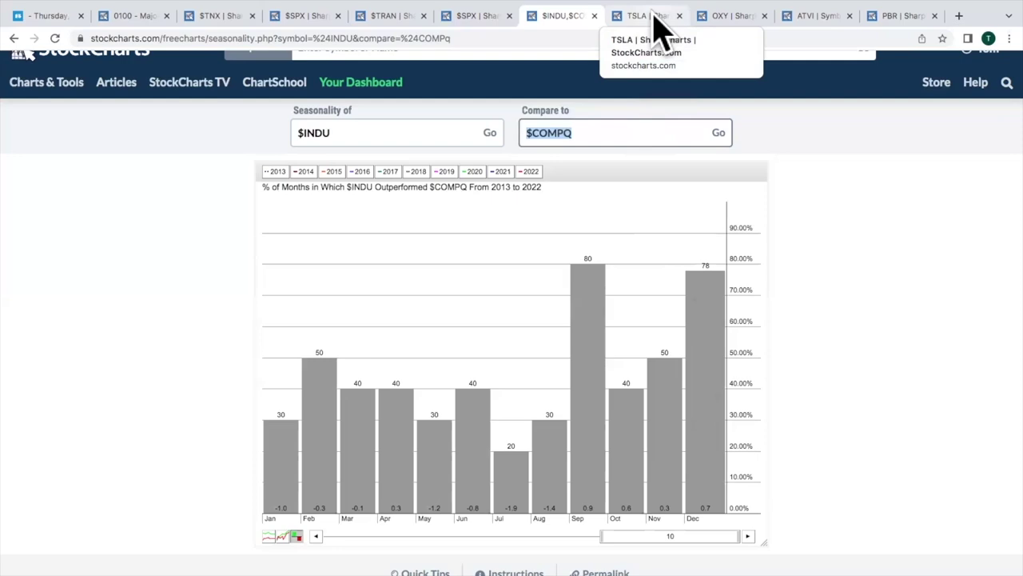
# Open the TSLA chart and examine its accumulation/distribution line and its price against the green support line.
pyautogui.click(648, 16)
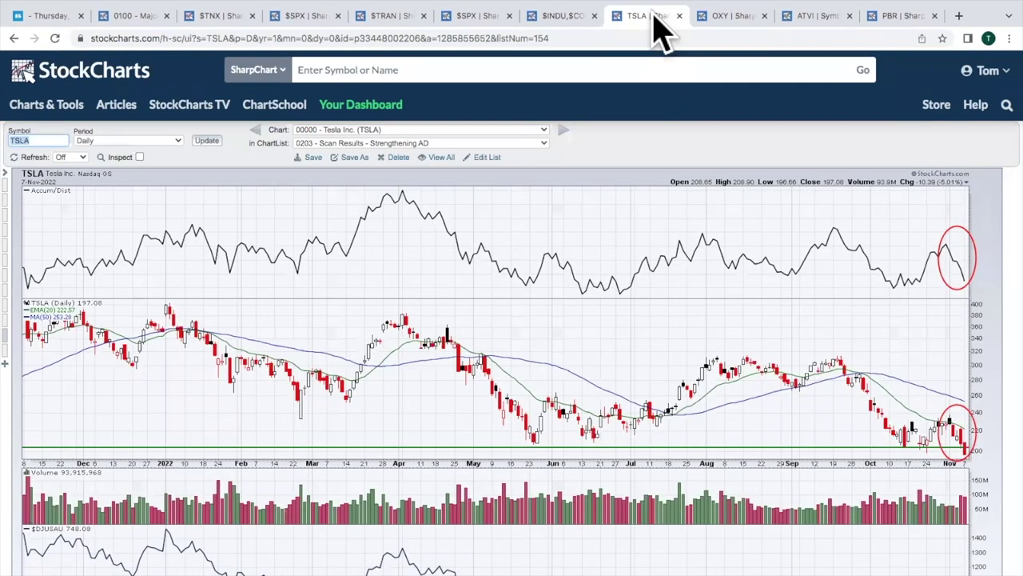
pyautogui.scroll(-1, 762, 314)
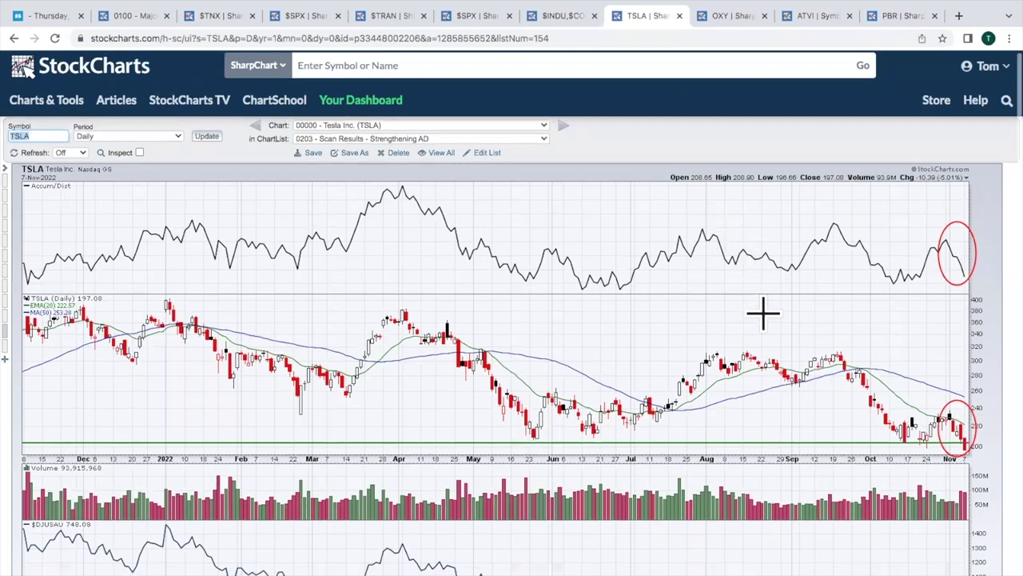
pyautogui.scroll(-2, 763, 314)
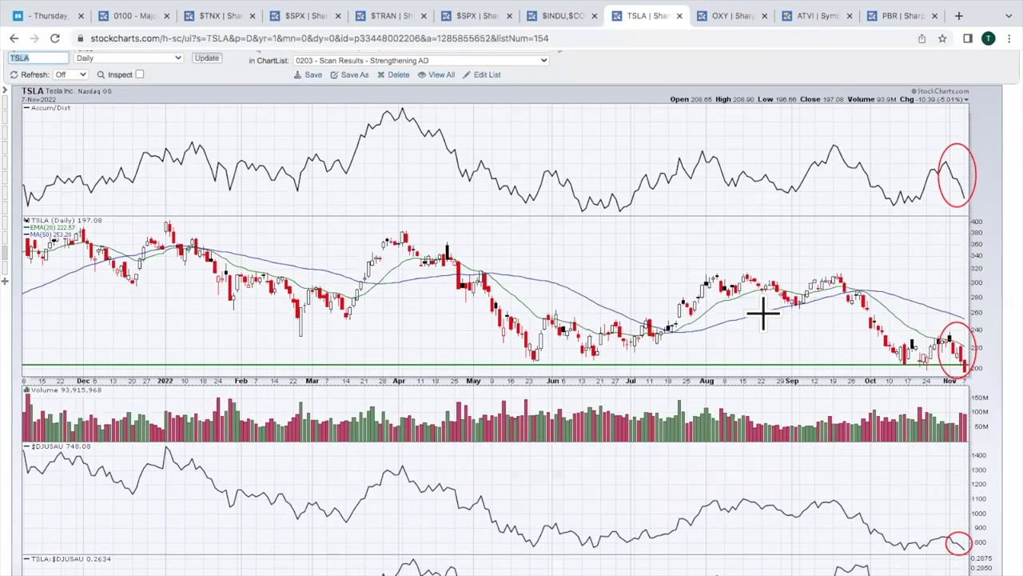
pyautogui.scroll(1, 607, 372)
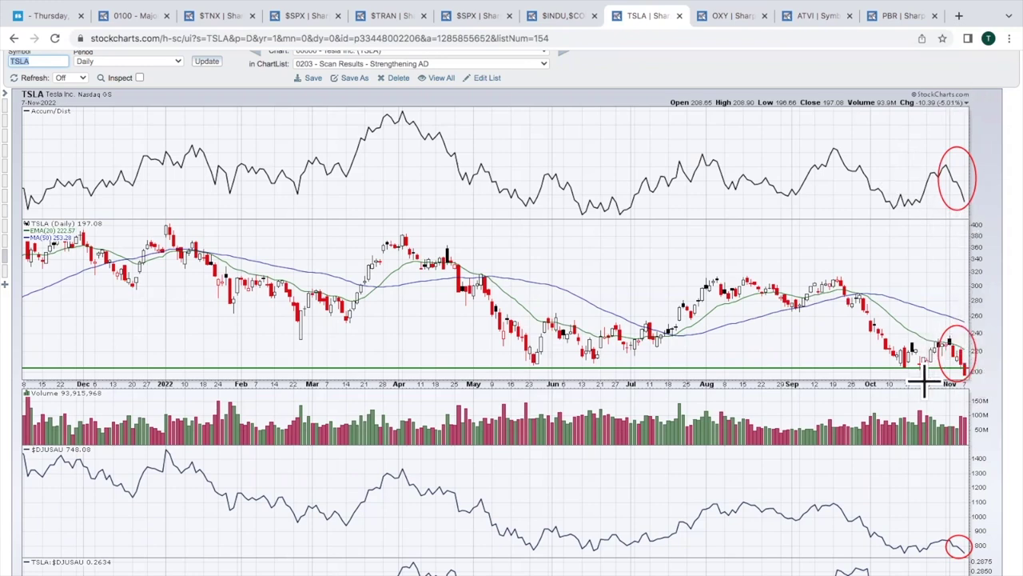
# Examine the $DJUSAU, TSLA:$DJUSAU, TSLA:$SPX and $DJUSAU:$SPX panels below the TSLA price chart.
pyautogui.scroll(-1, 925, 384)
pyautogui.scroll(-2, 924, 384)
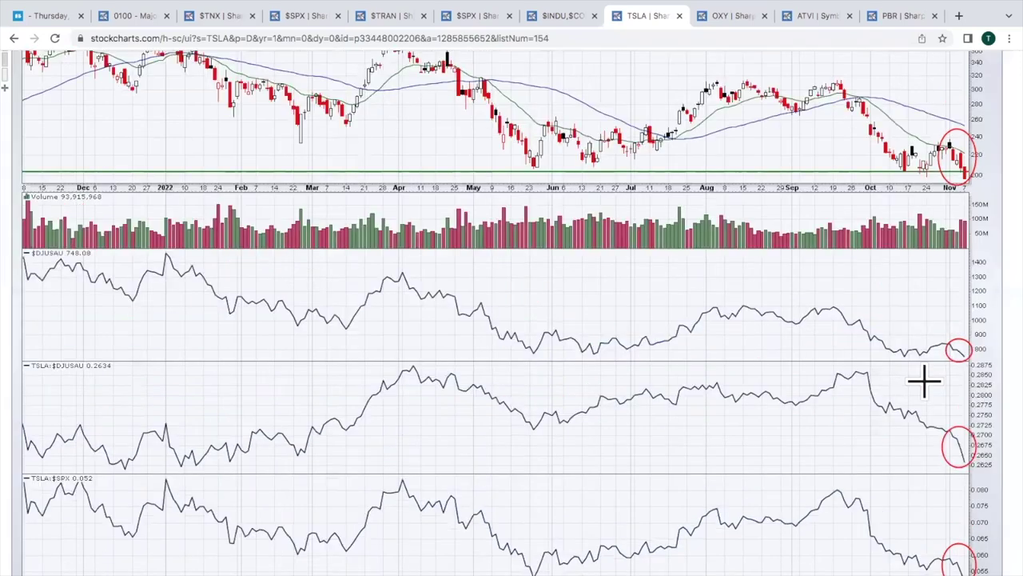
pyautogui.scroll(-1, 955, 312)
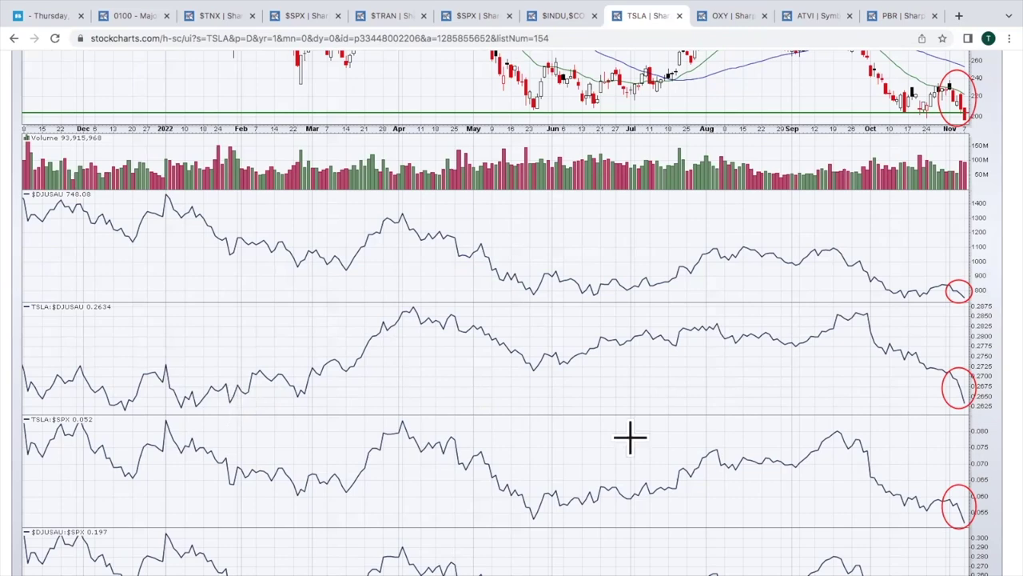
pyautogui.scroll(-1, 960, 416)
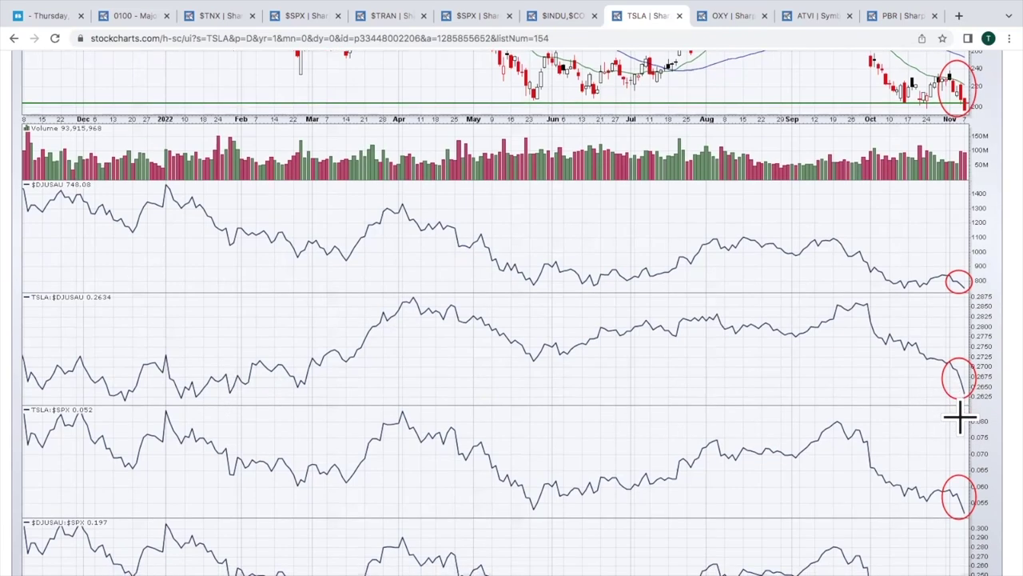
pyautogui.scroll(-2, 959, 416)
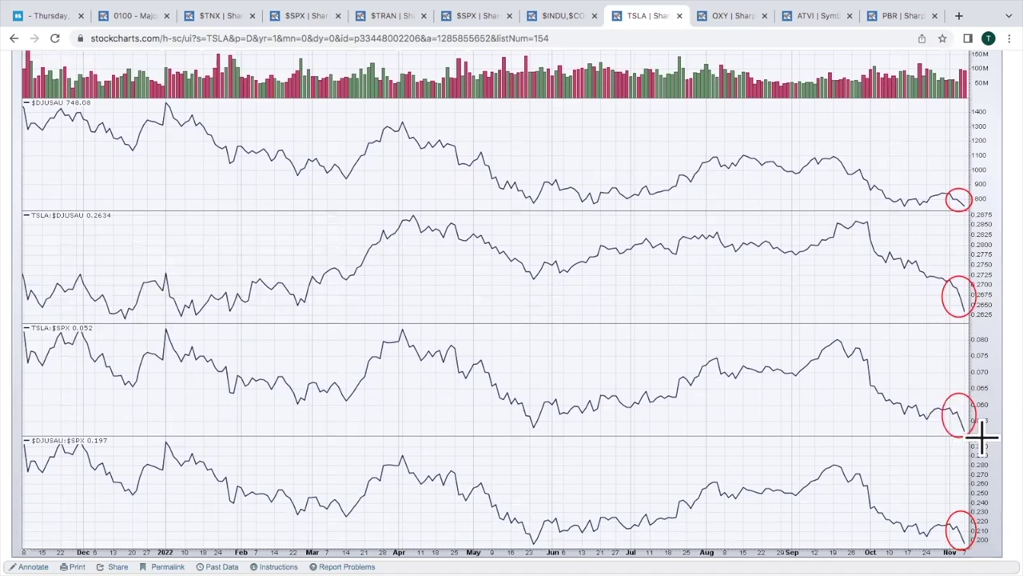
pyautogui.scroll(-3, 982, 437)
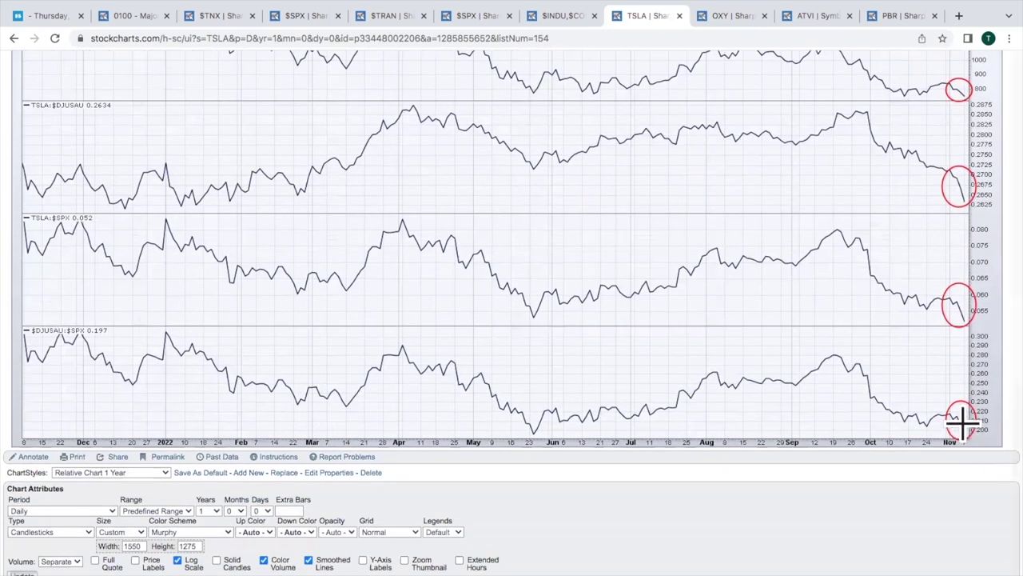
pyautogui.scroll(1, 715, 408)
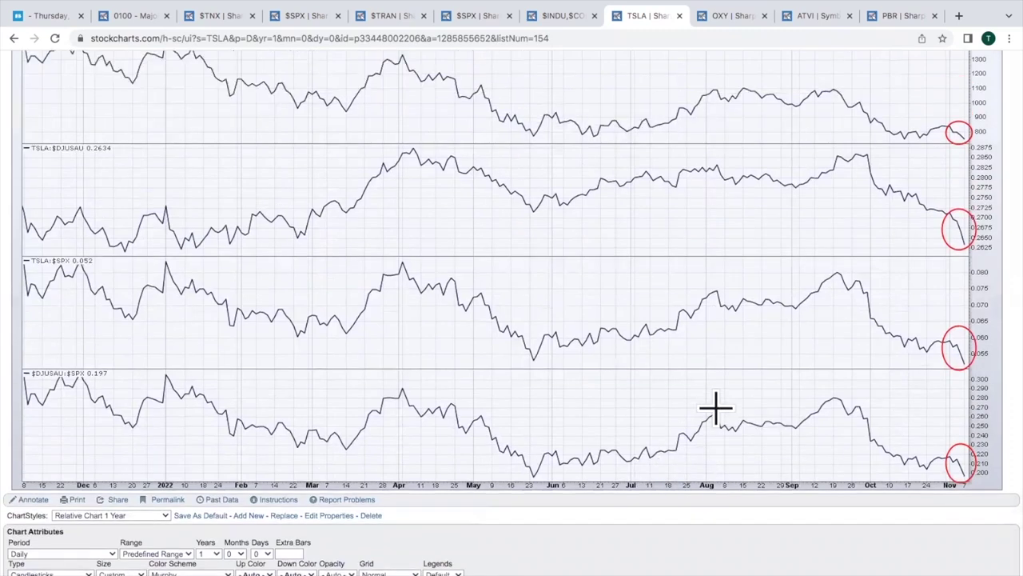
pyautogui.scroll(5, 716, 407)
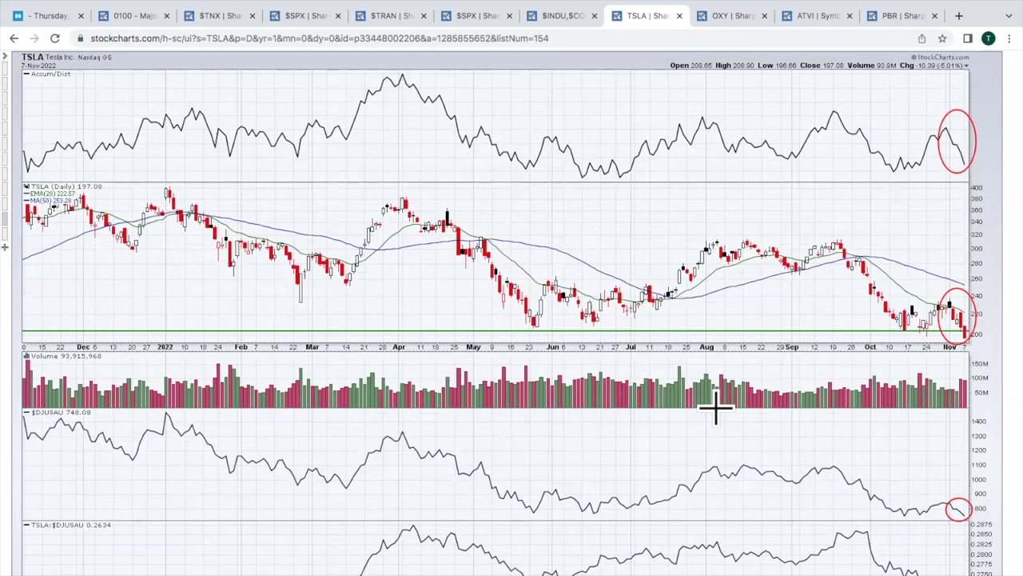
pyautogui.scroll(2, 715, 407)
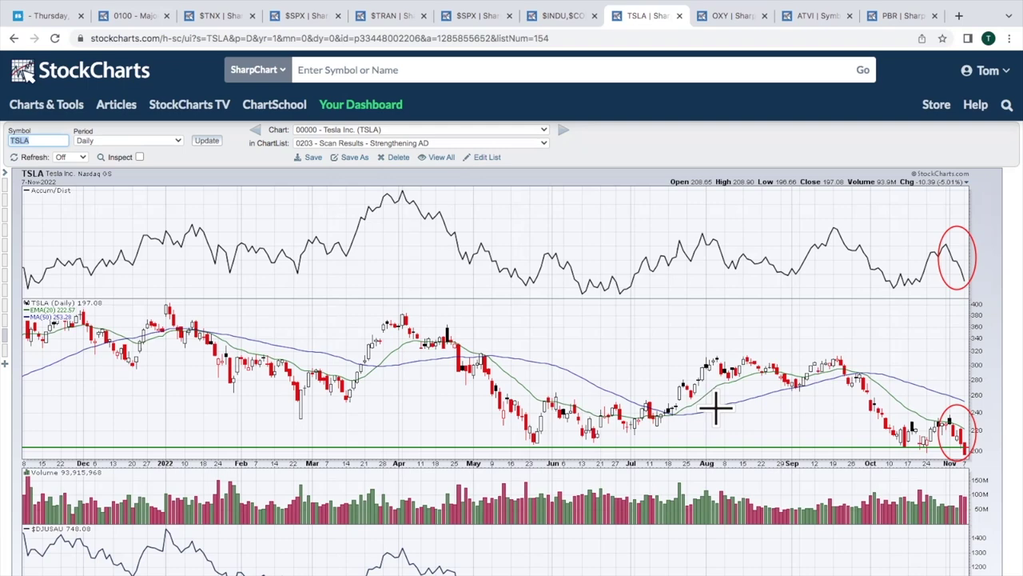
# Load the chart for symbol ABC in place of TSLA, followed by the chart for symbol CPB.
pyautogui.write('abc')
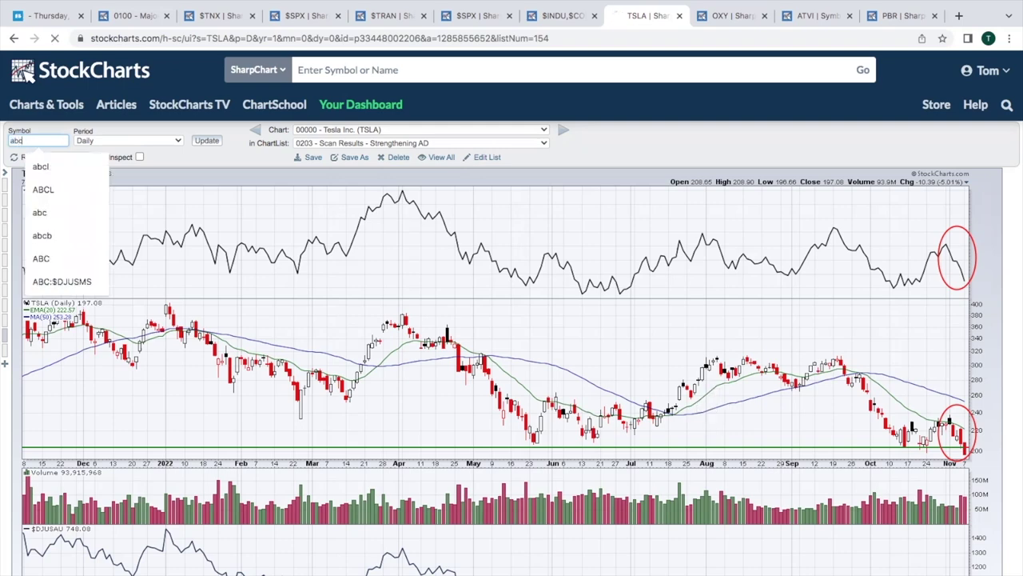
pyautogui.press('Return')
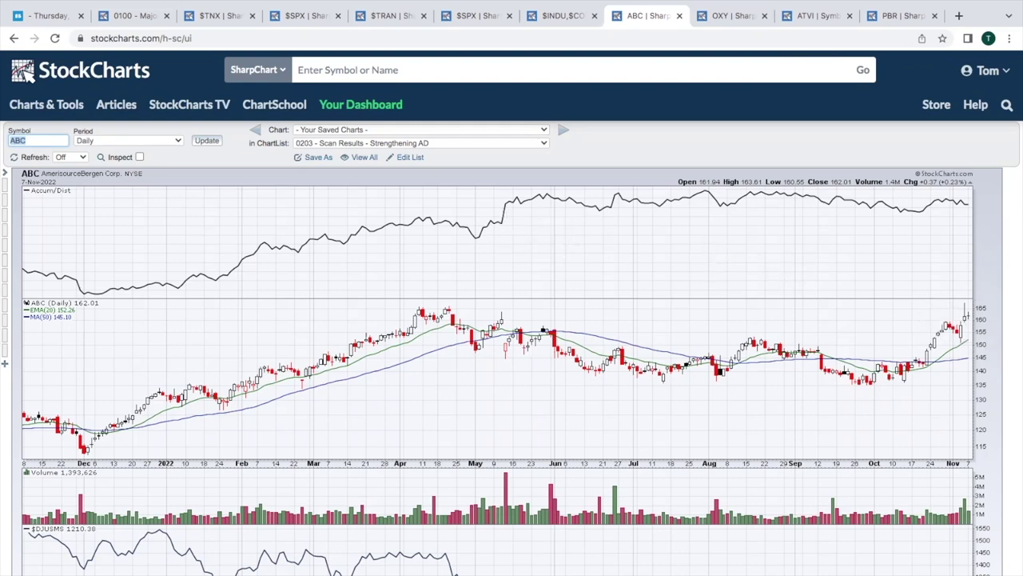
pyautogui.write('cpb')
pyautogui.press('Return')
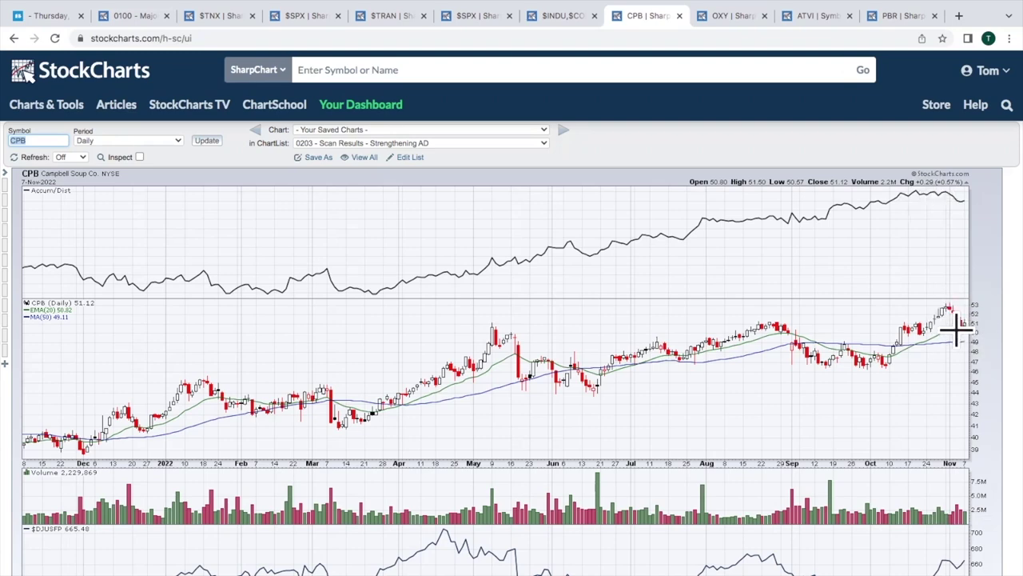
# Examine the CPB price chart and the $DJUSFP, CPB:$DJUSFP, CPB:$SPX and $DJUSFP:$SPX panels below it.
pyautogui.scroll(-1, 959, 346)
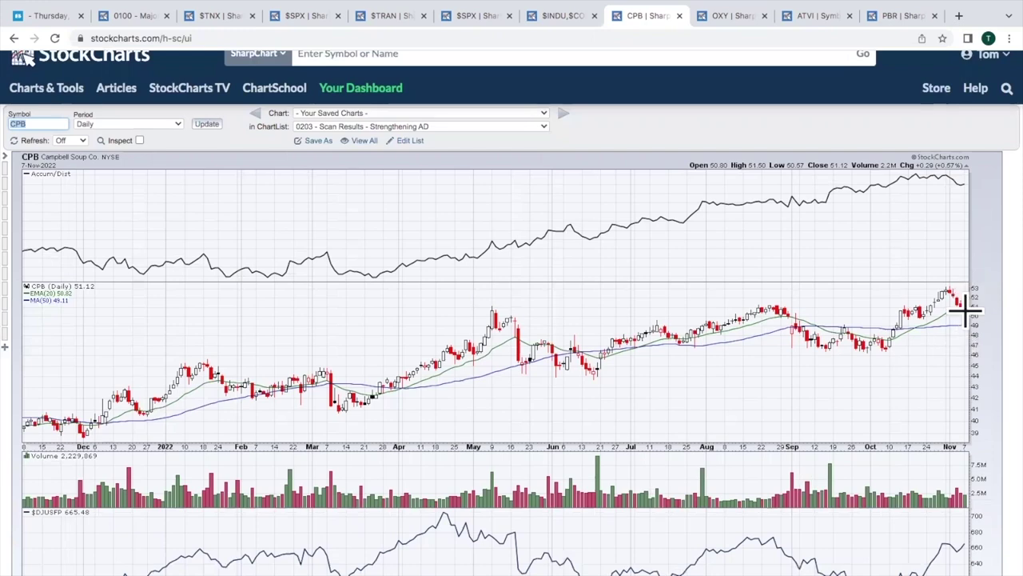
pyautogui.scroll(-3, 963, 310)
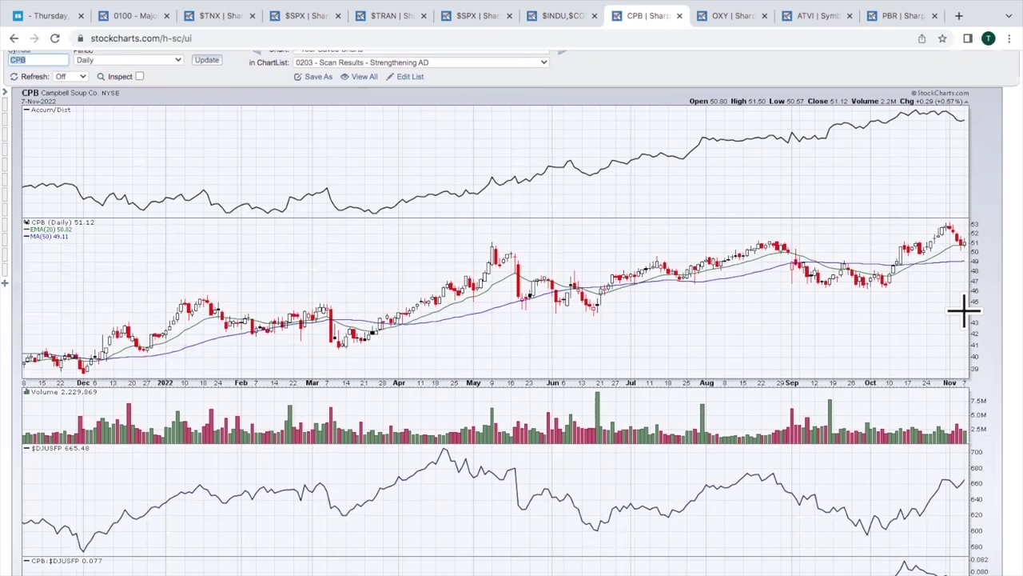
pyautogui.scroll(-2, 963, 310)
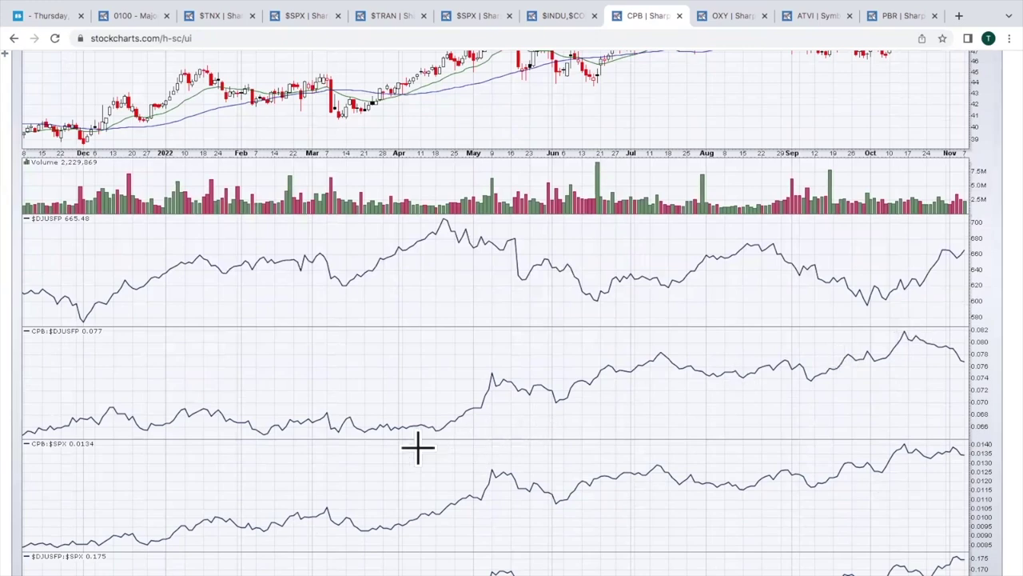
pyautogui.scroll(-5, 667, 383)
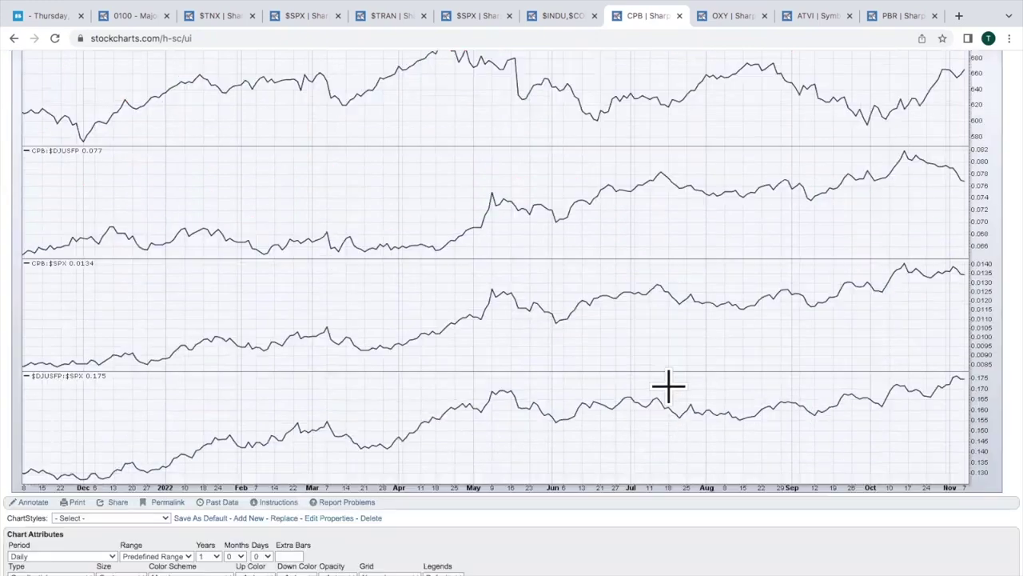
pyautogui.scroll(-1, 720, 418)
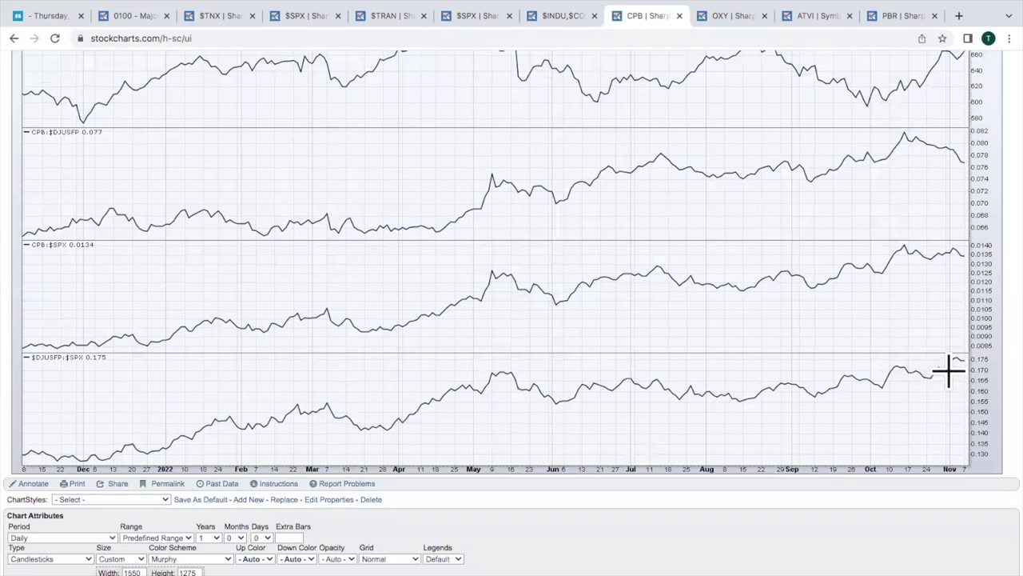
pyautogui.scroll(1, 949, 370)
pyautogui.scroll(2, 949, 370)
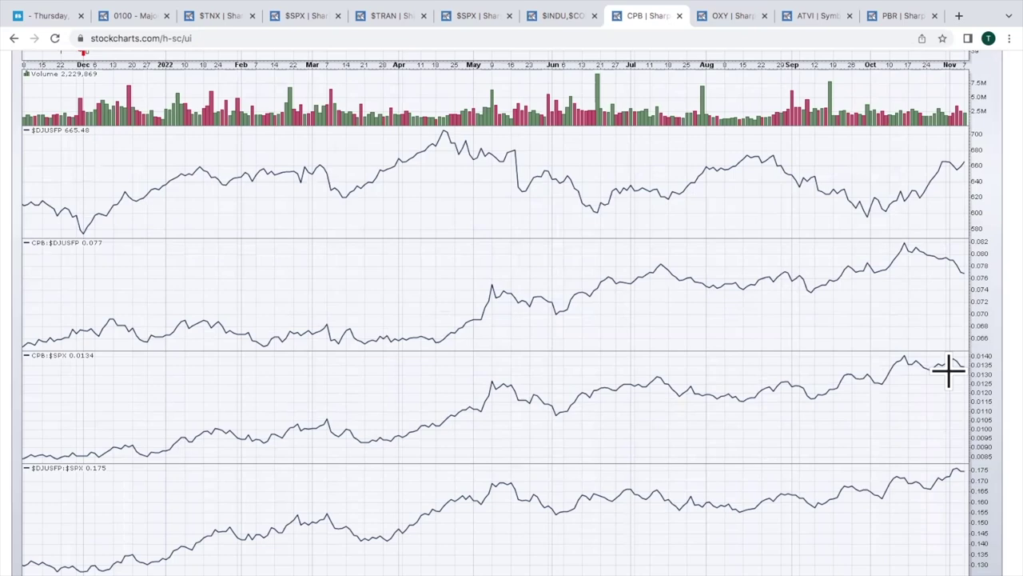
pyautogui.scroll(5, 949, 370)
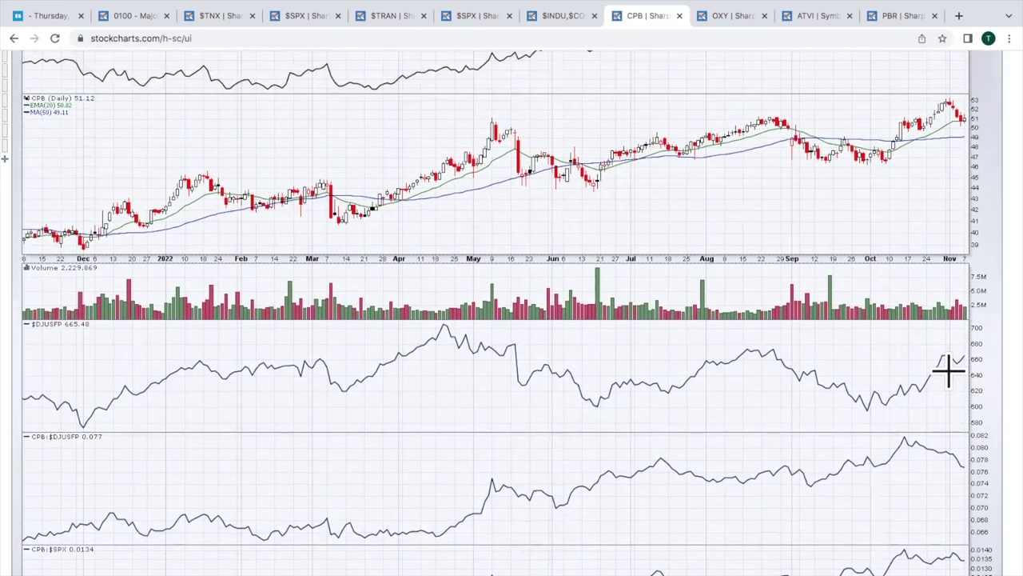
pyautogui.scroll(3, 949, 370)
pyautogui.scroll(1, 949, 370)
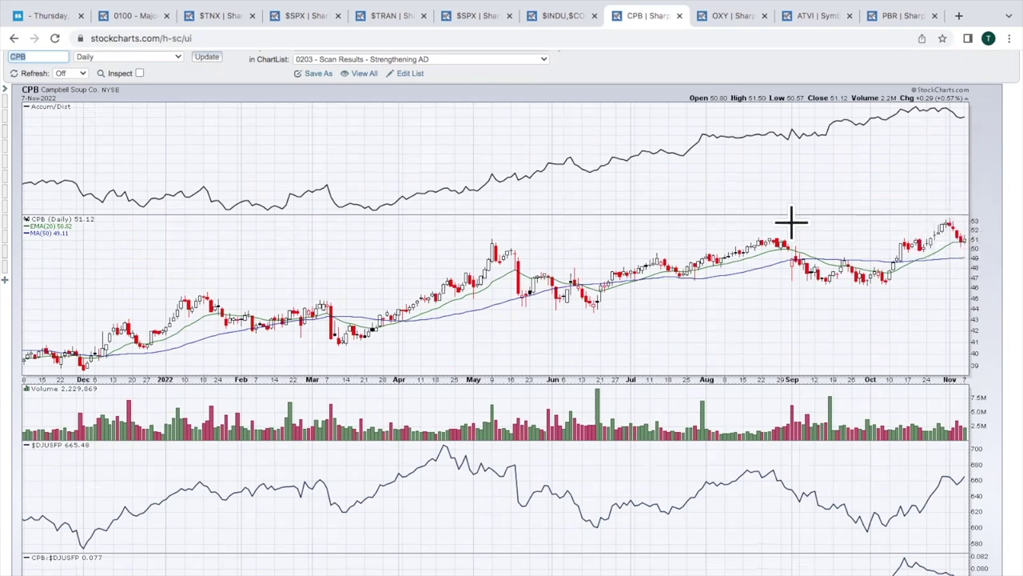
# Load the chart for symbol CRM in place of CPB, followed by the chart for symbol LMT.
pyautogui.click(28, 57)
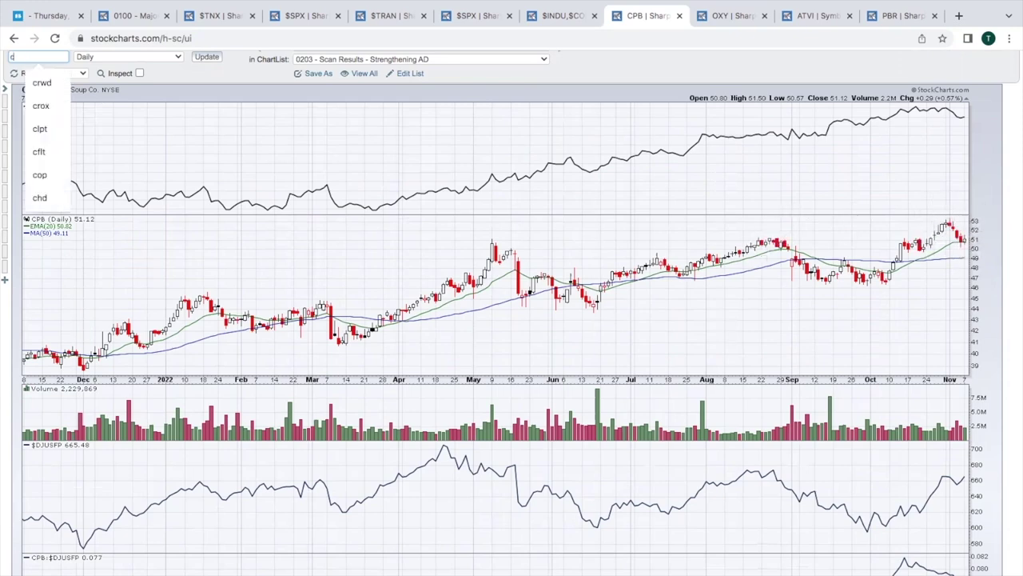
pyautogui.click(29, 73)
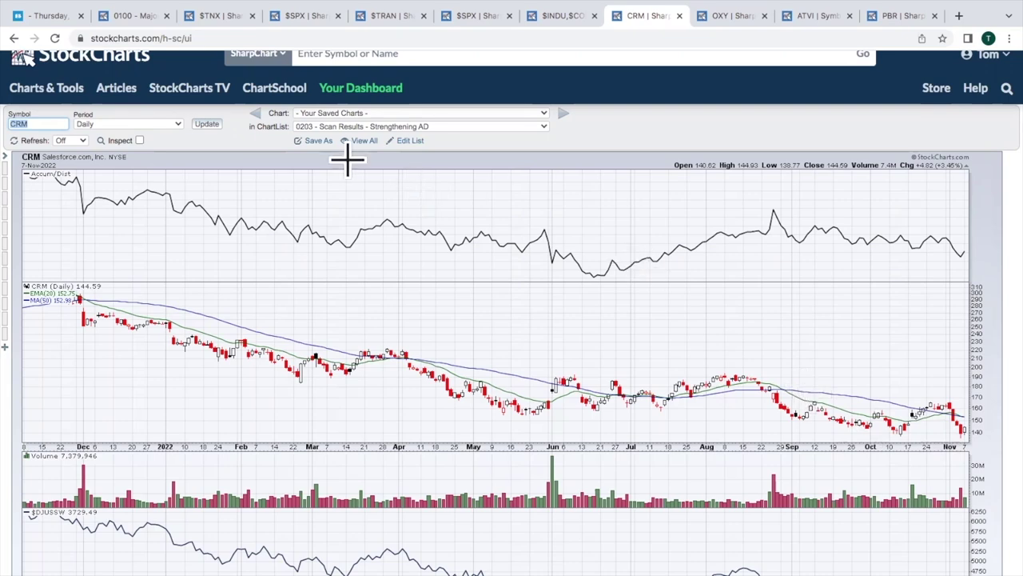
pyautogui.write('LMT')
pyautogui.press('Return')
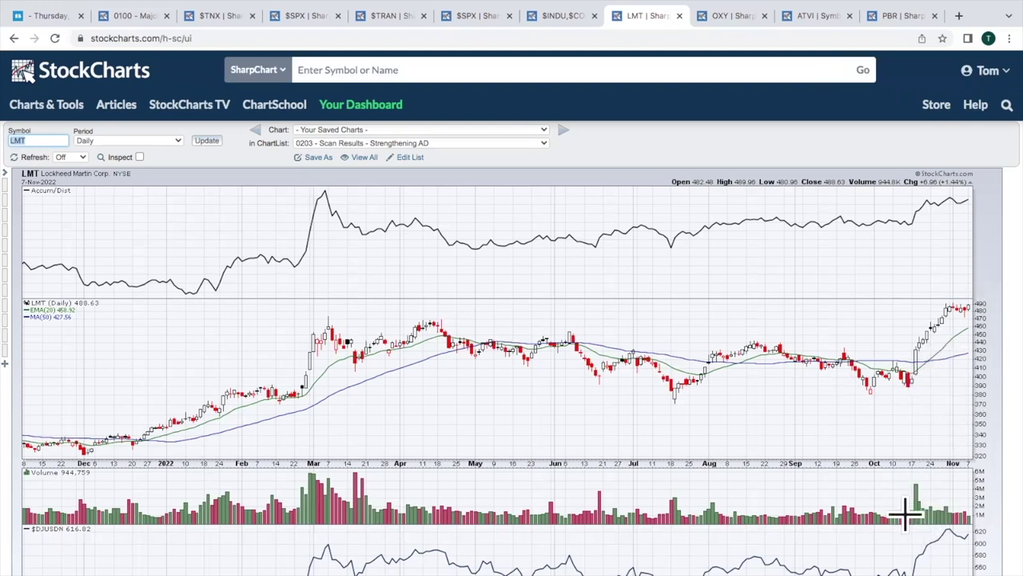
# Examine the LMT price chart and its $DJUSDN, LMT:$DJUSDN, LMT:$SPX and $DJUSDN:$SPX panels.
pyautogui.scroll(-1, 924, 267)
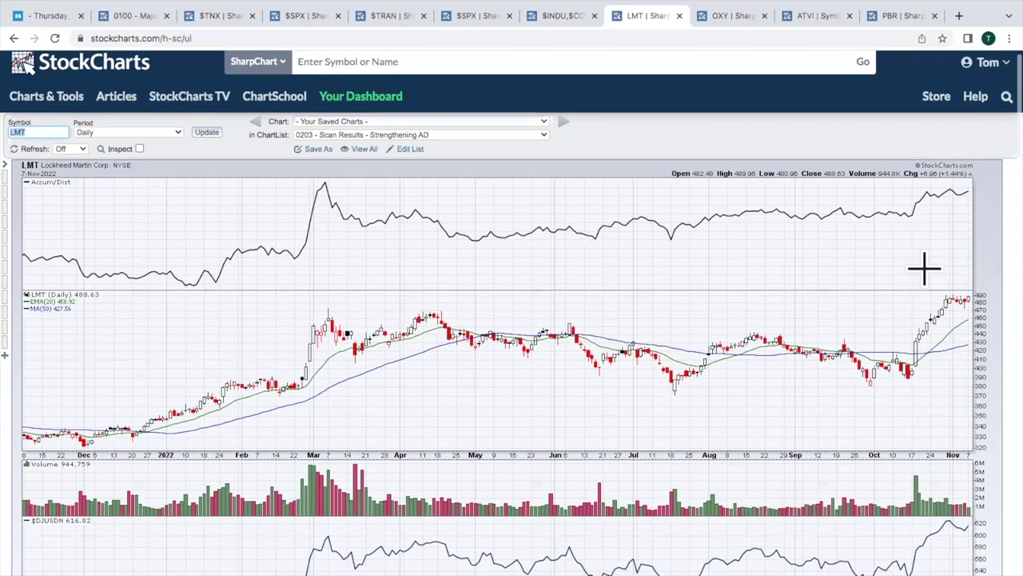
pyautogui.scroll(-3, 919, 424)
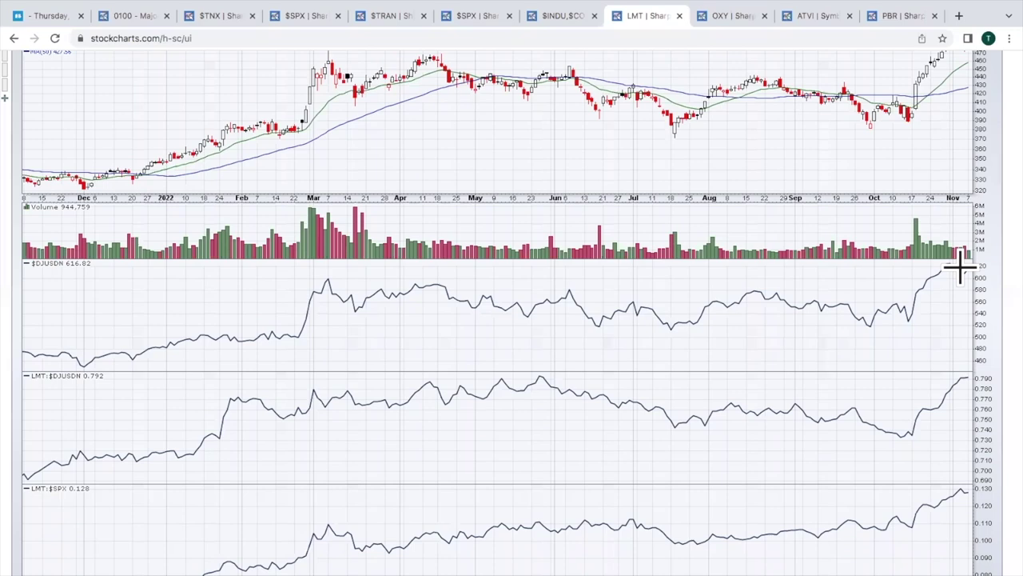
pyautogui.scroll(-2, 987, 428)
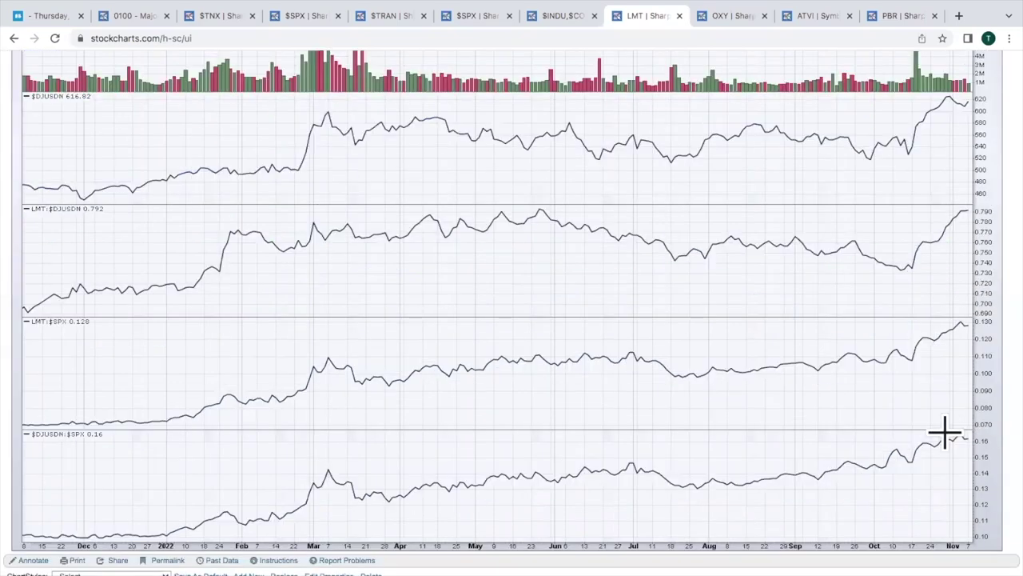
pyautogui.scroll(3, 945, 431)
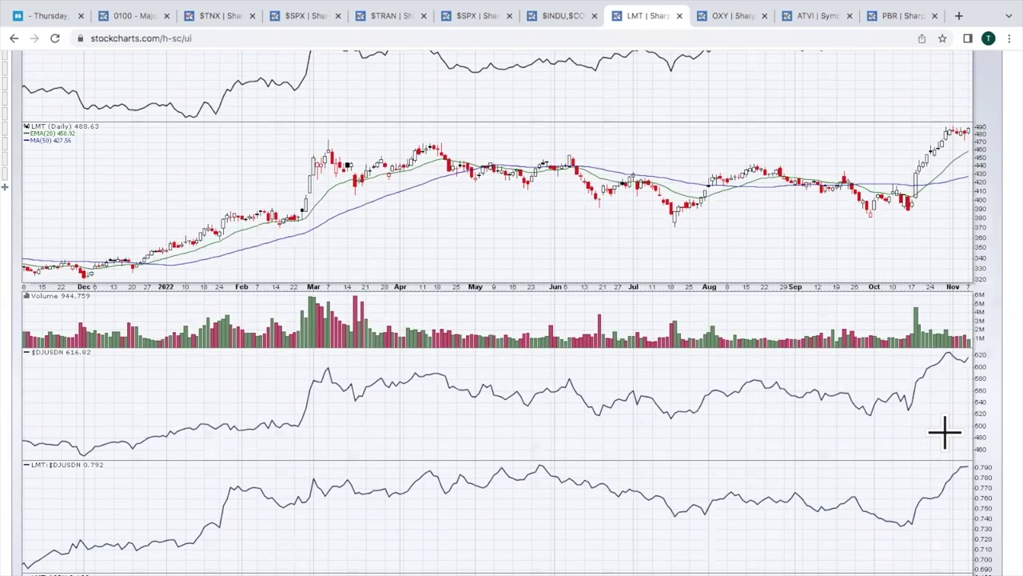
pyautogui.scroll(2, 944, 431)
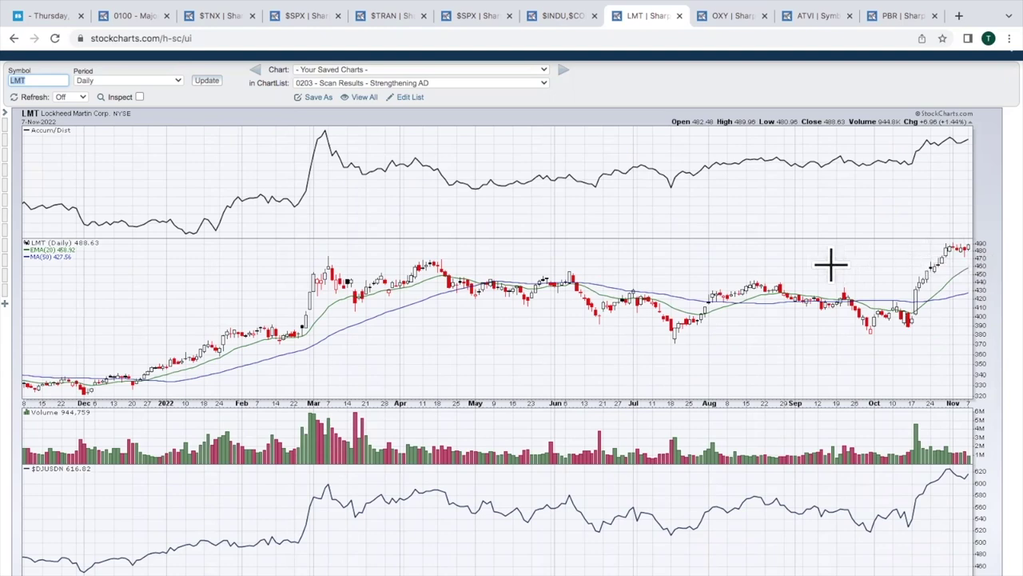
# Load the chart for symbol LYV in place of LMT, followed by the chart for symbol ORLY.
pyautogui.write('LYV')
pyautogui.press('Return')
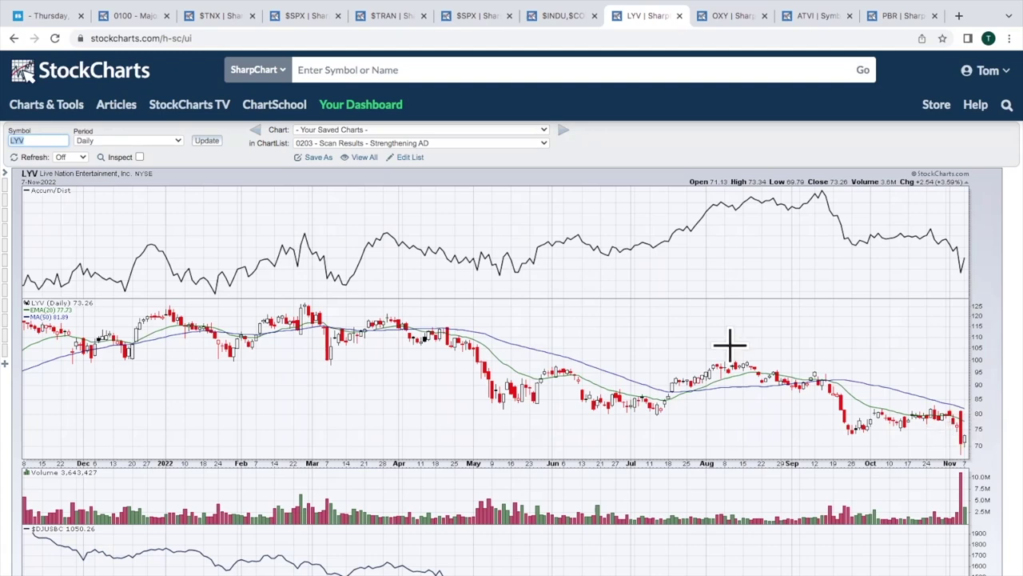
pyautogui.write('ORLY')
pyautogui.press('Return')
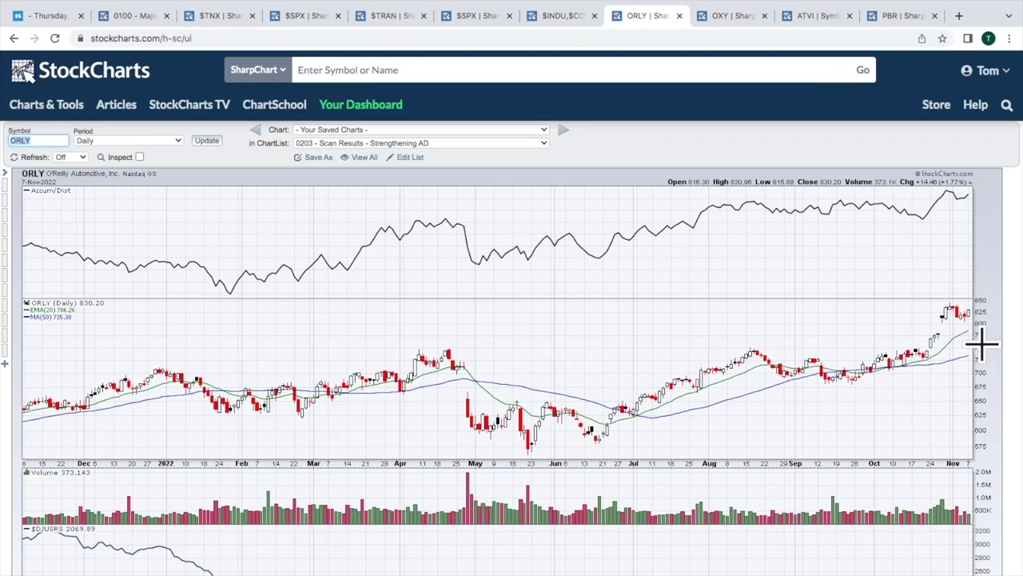
# Load the chart for symbol OXY and examine its price, $DJUSOS, OXY:$DJUSOS, OXY:$SPX and $DJUSOS:$SPX panels.
pyautogui.write('OXY')
pyautogui.press('Return')
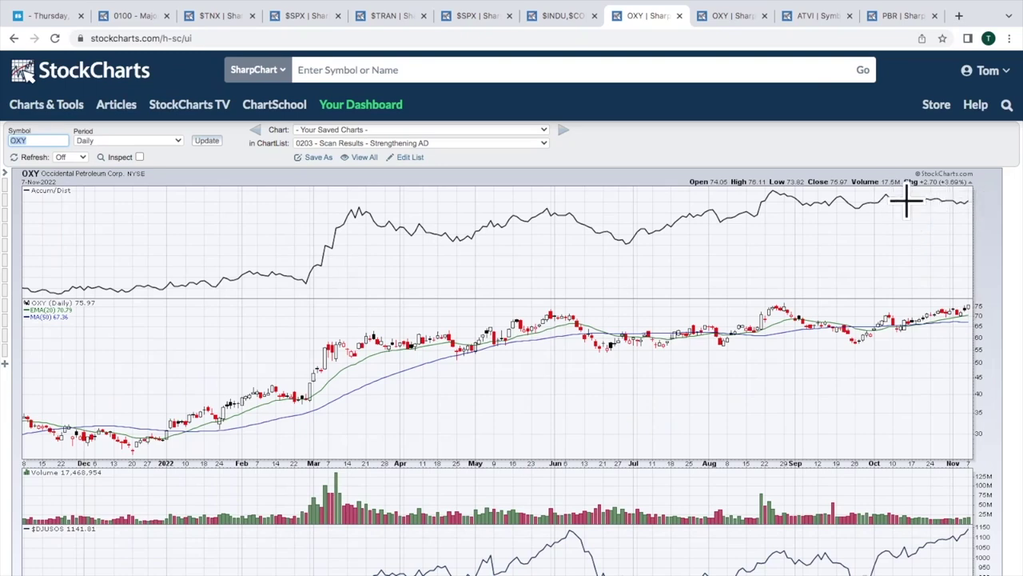
pyautogui.scroll(-4, 920, 240)
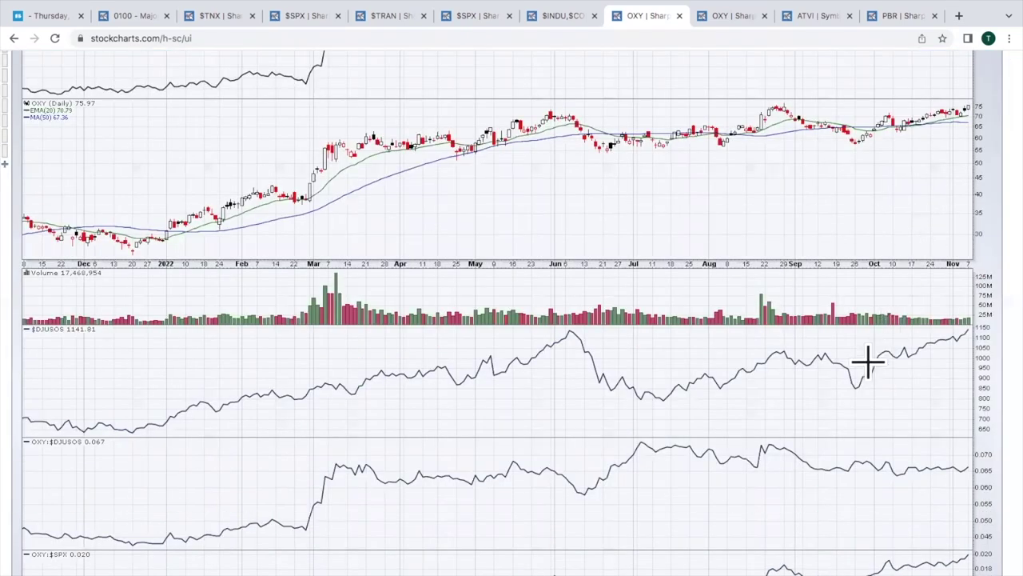
pyautogui.scroll(-1, 911, 351)
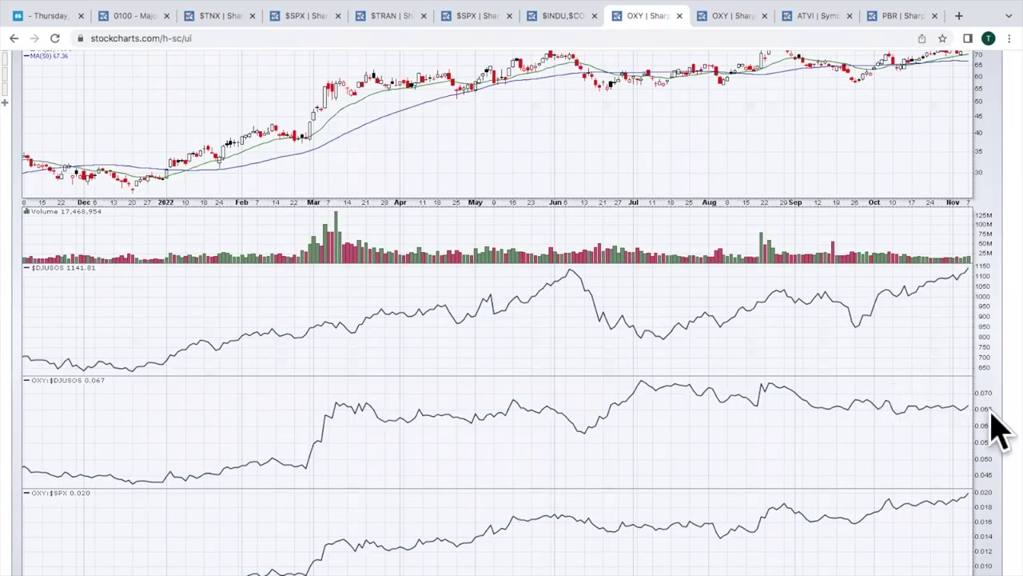
pyautogui.scroll(-1, 998, 429)
pyautogui.scroll(-4, 992, 384)
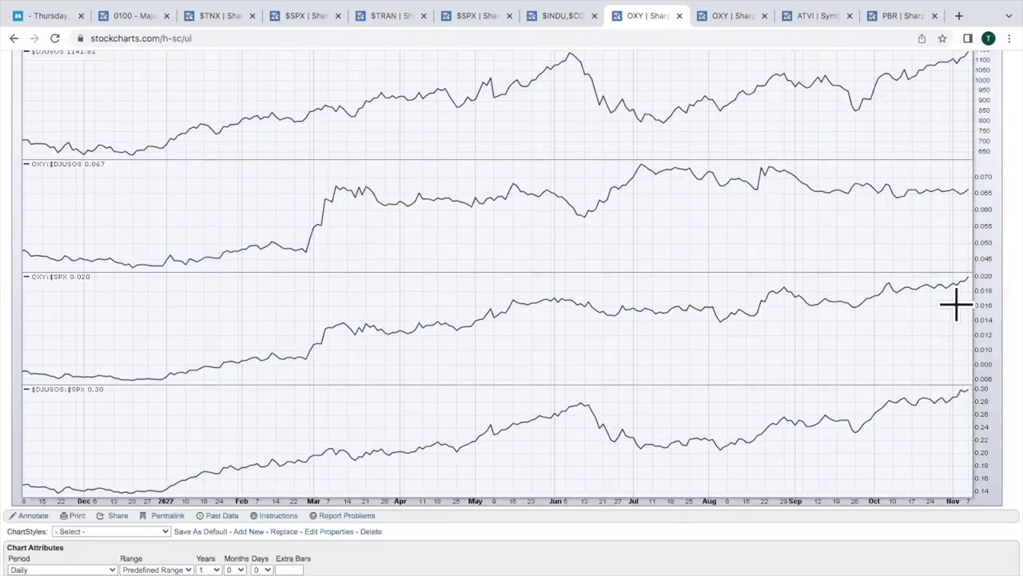
pyautogui.scroll(1, 957, 304)
pyautogui.scroll(7, 957, 304)
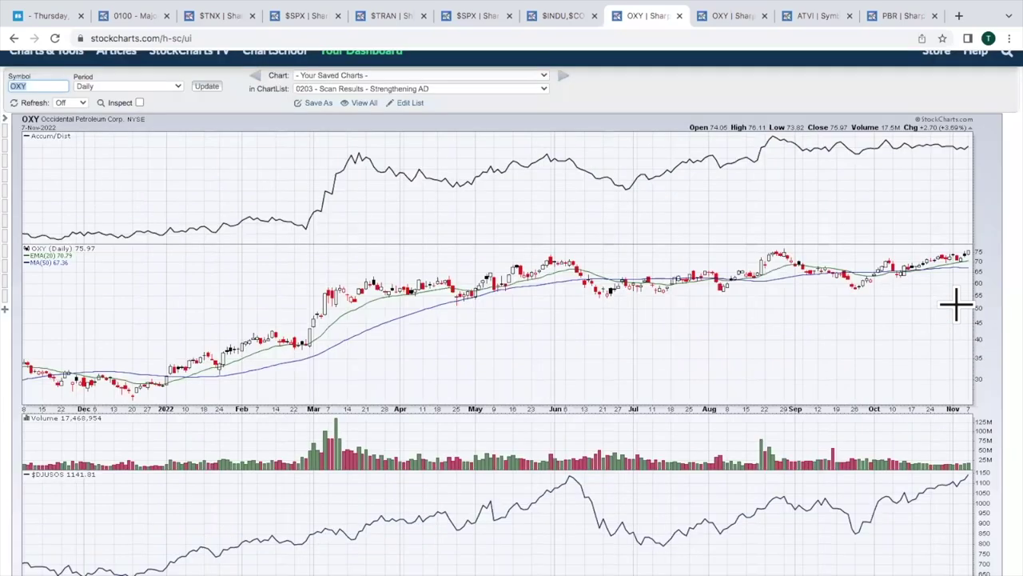
pyautogui.scroll(1, 956, 304)
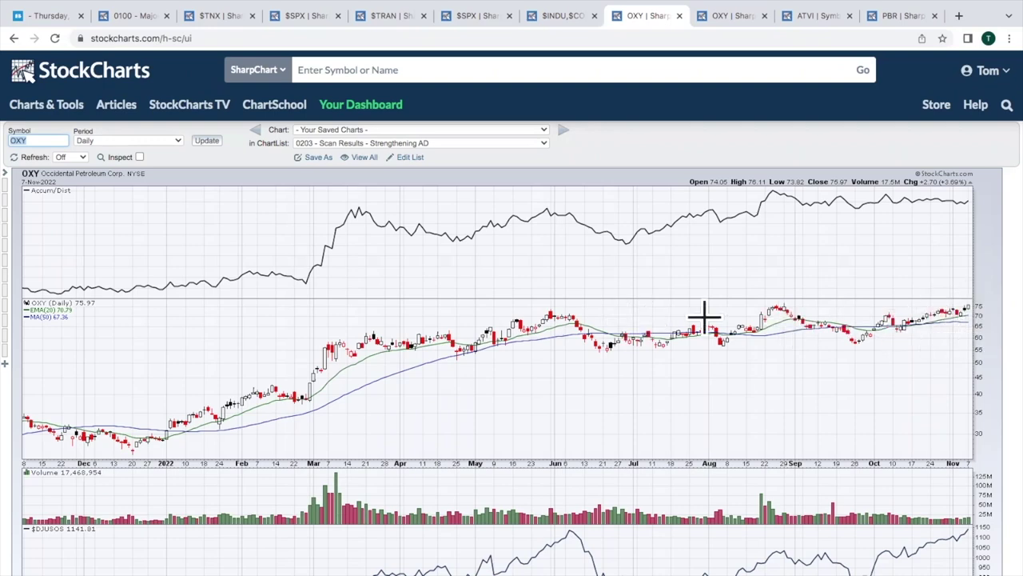
pyautogui.scroll(-3, 735, 328)
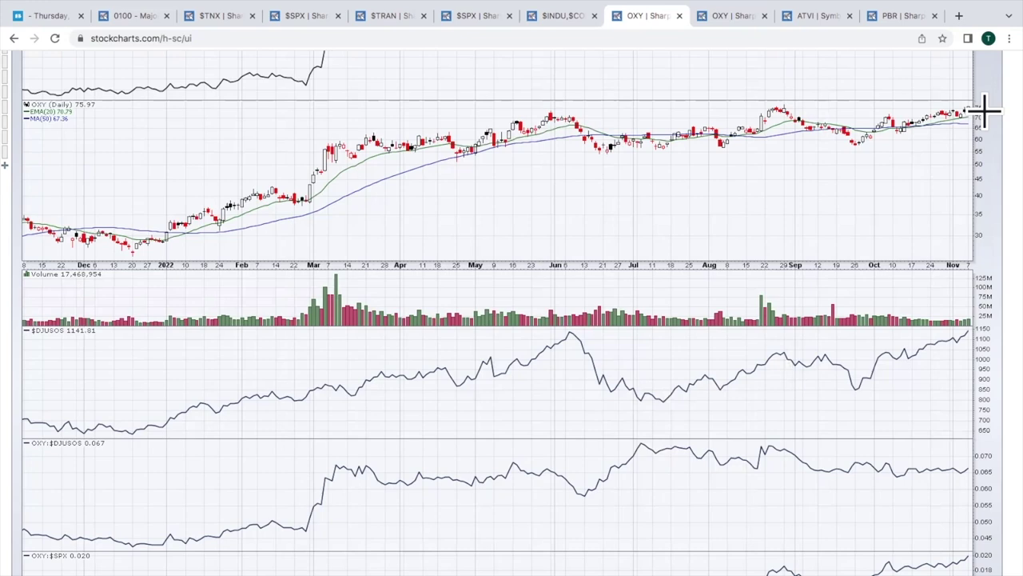
pyautogui.scroll(1, 985, 112)
pyautogui.scroll(3, 985, 112)
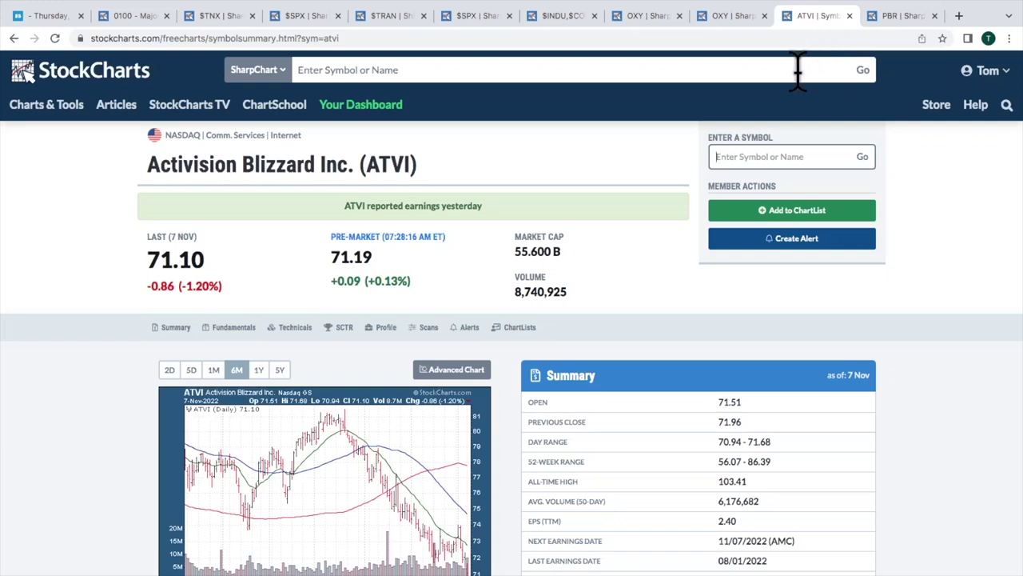
# Look up the symbol summary page for ATVI, followed by the one for FANG.
pyautogui.write('atvi')
pyautogui.press('Return')
pyautogui.write('fa')
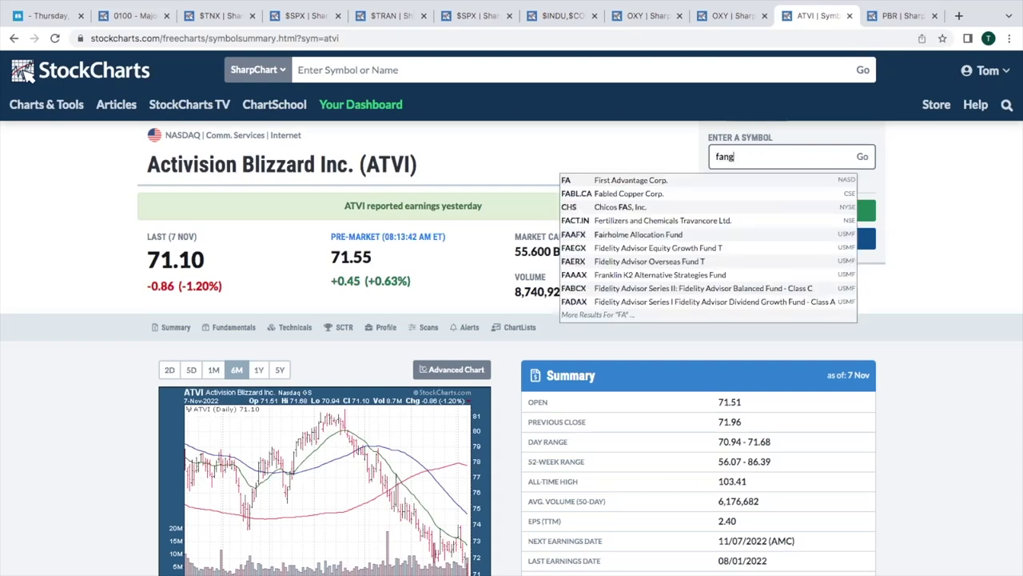
pyautogui.press('Return')
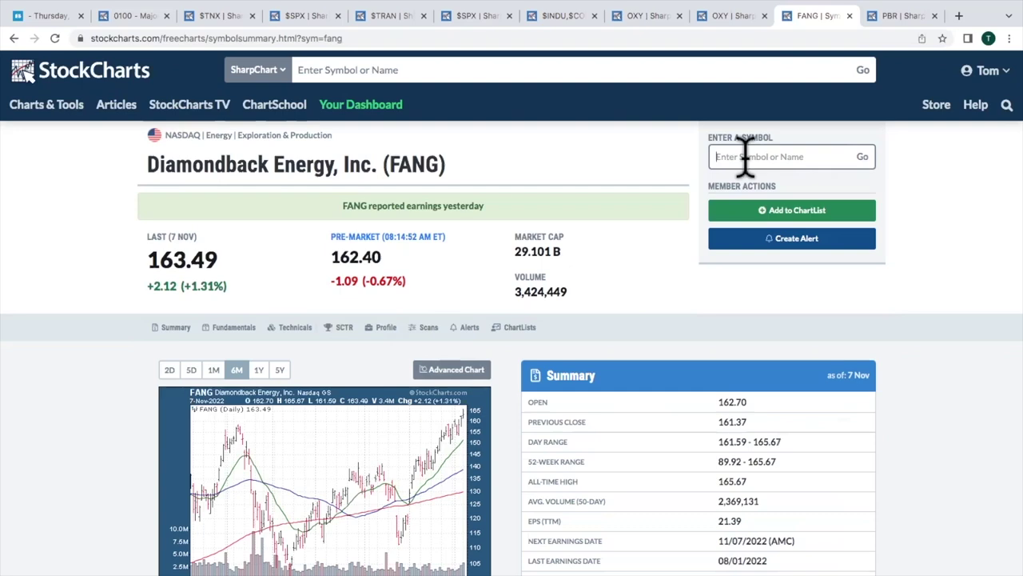
# Look up the symbol summary page for WELL, followed by the one for IFF.
pyautogui.write('well')
pyautogui.press('Return')
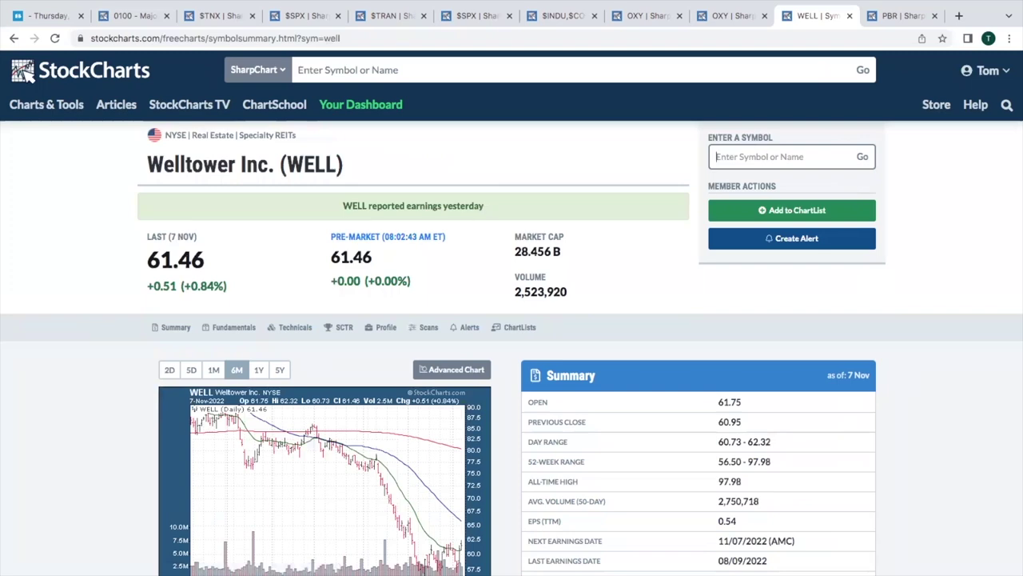
pyautogui.write('iff')
pyautogui.press('Return')
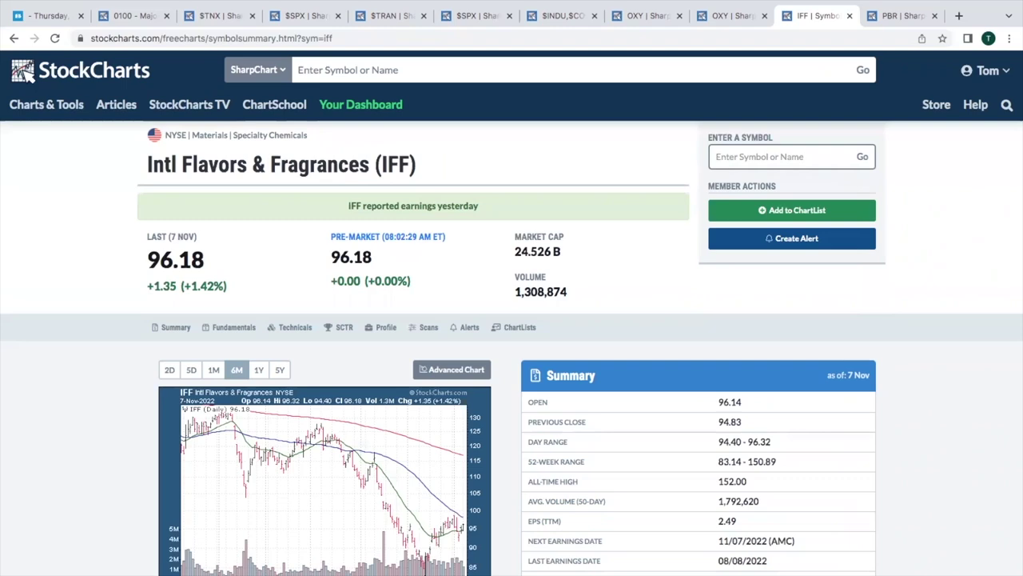
# Look up the symbol summary page for MOS, followed by the one for SEDG.
pyautogui.write('mos')
pyautogui.press('Return')
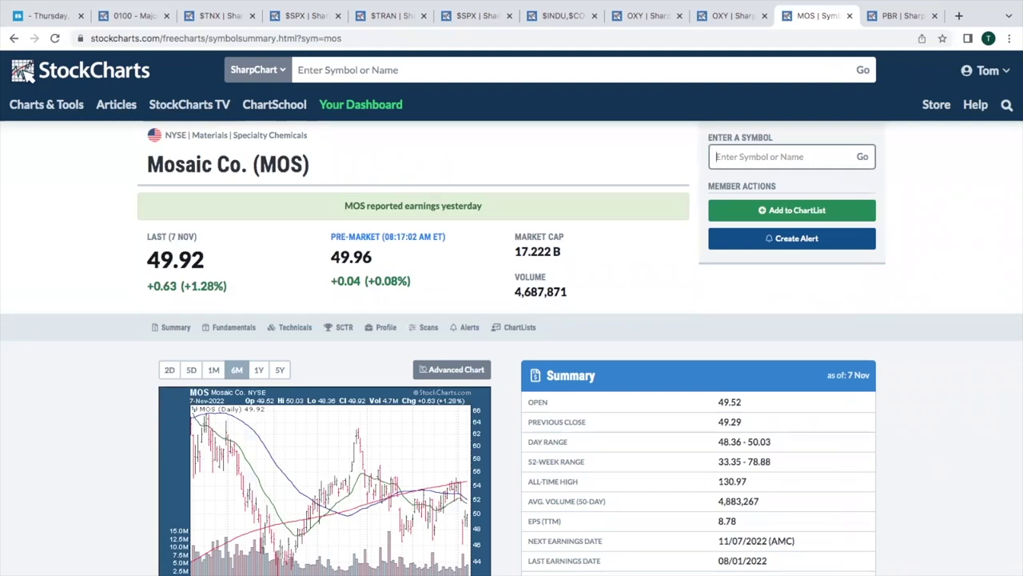
pyautogui.write('sedg')
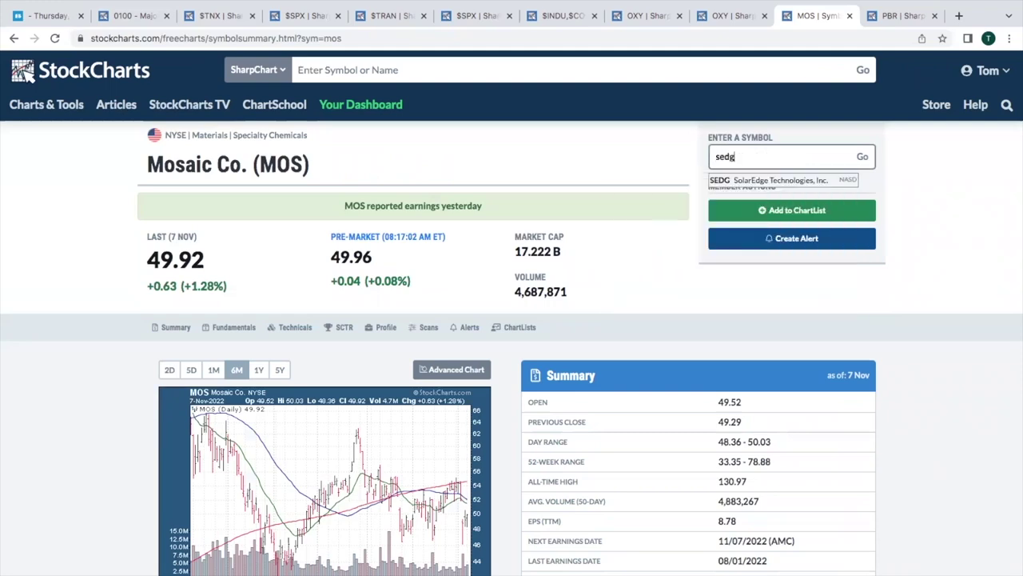
pyautogui.press('Return')
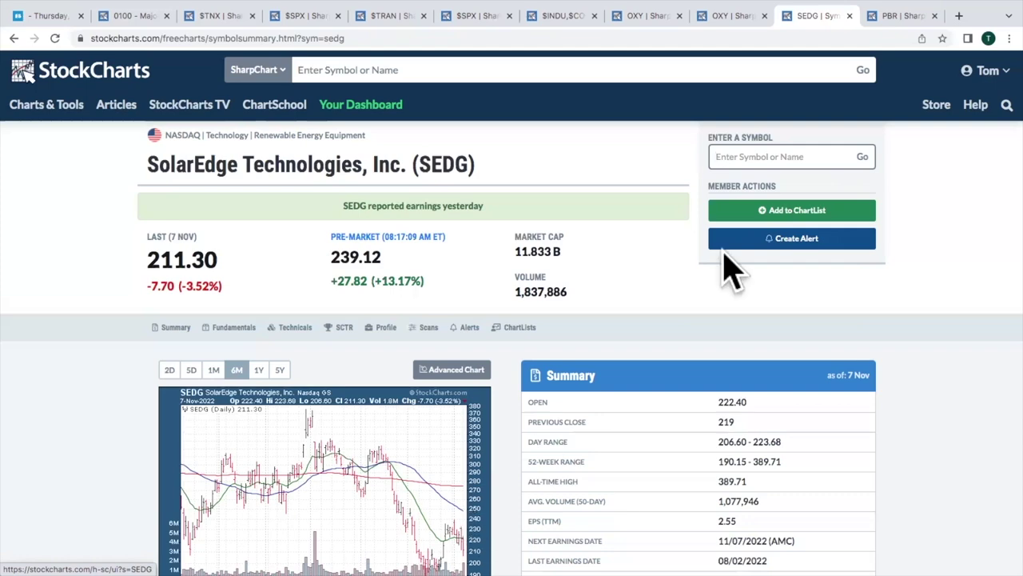
# Look up the symbol summary page for SWAV in place of SEDG.
pyautogui.click(750, 156)
pyautogui.write('swa')
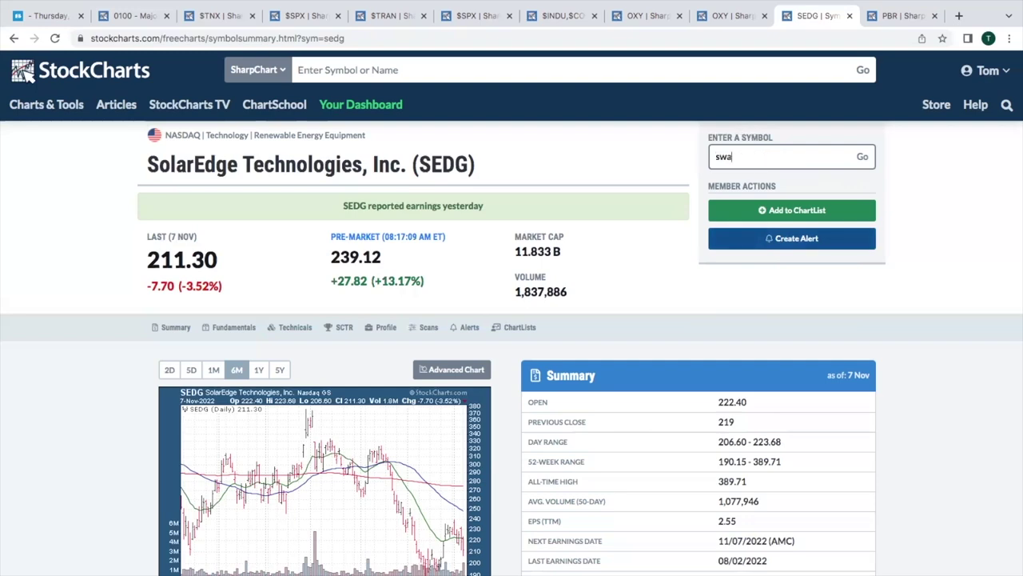
pyautogui.write('v')
pyautogui.press('Return')
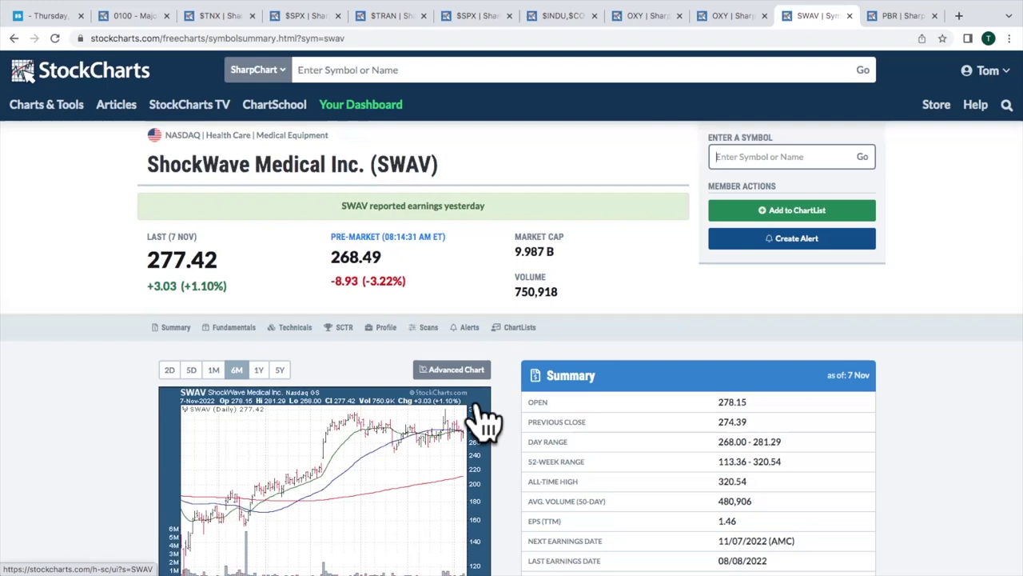
# Look up the symbol summary pages for DD, GFS and CNHI, one after another.
pyautogui.write('dd')
pyautogui.press('Return')
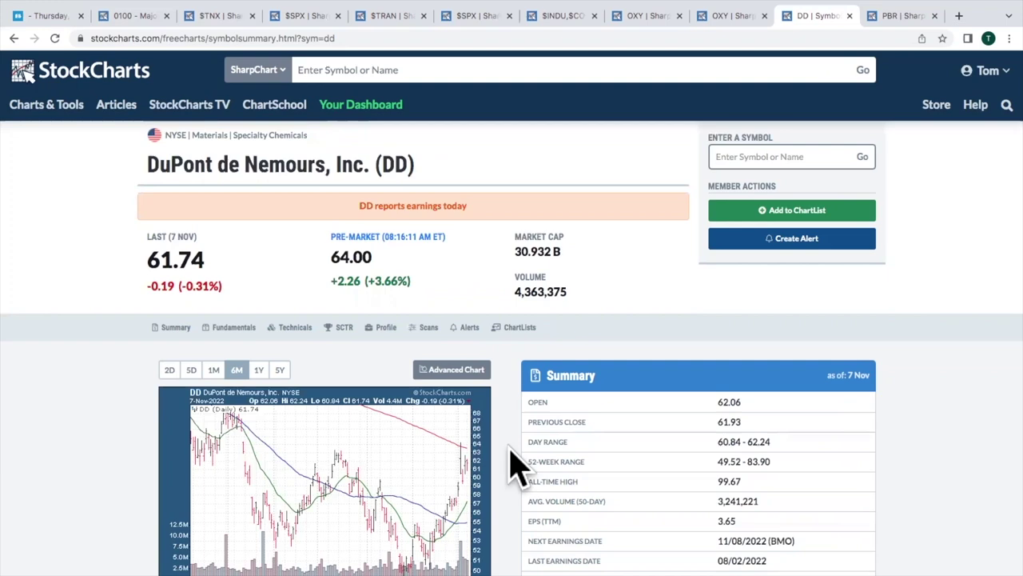
pyautogui.write('gfs')
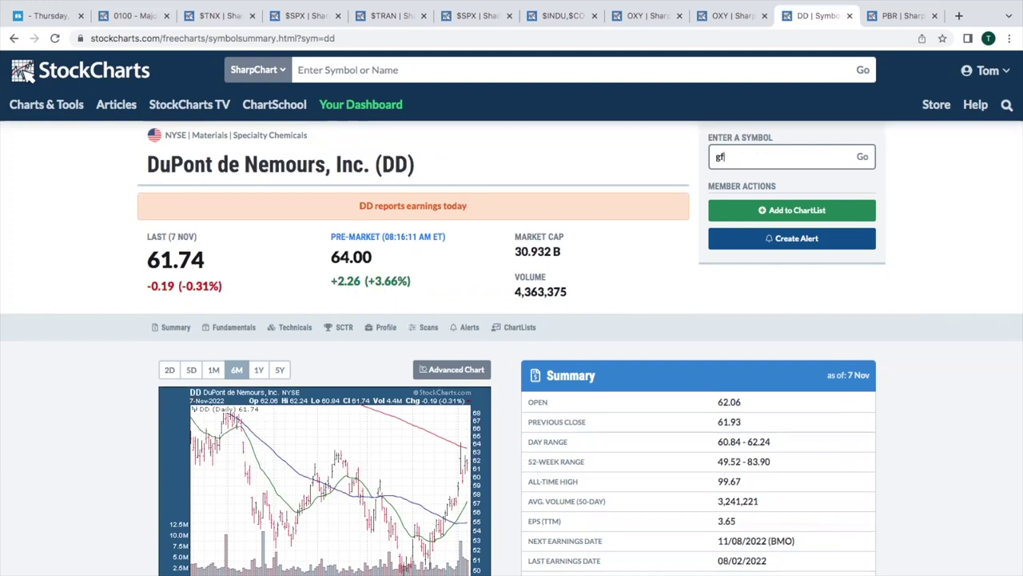
pyautogui.press('Return')
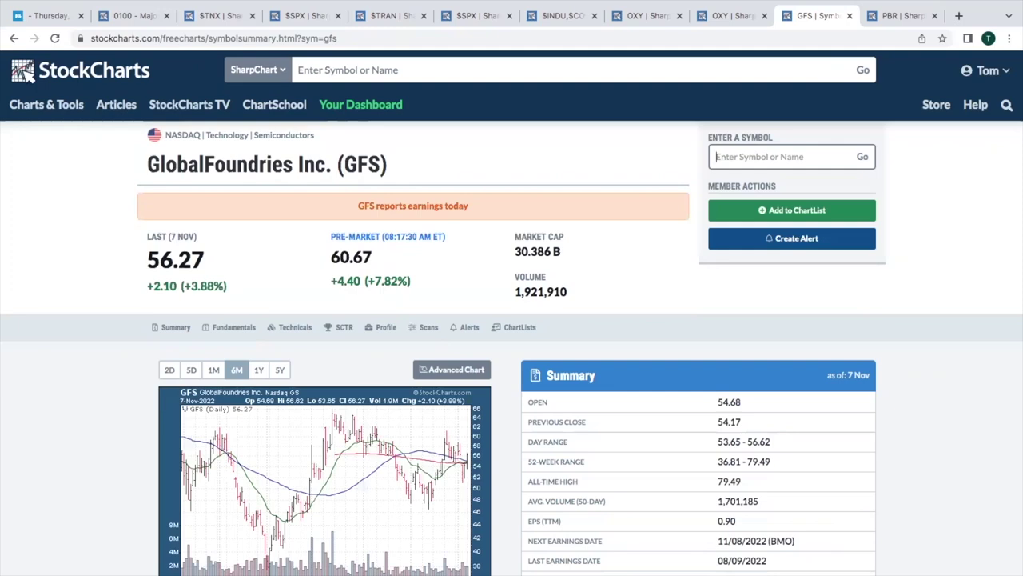
pyautogui.write('cnhi')
pyautogui.press('Return')
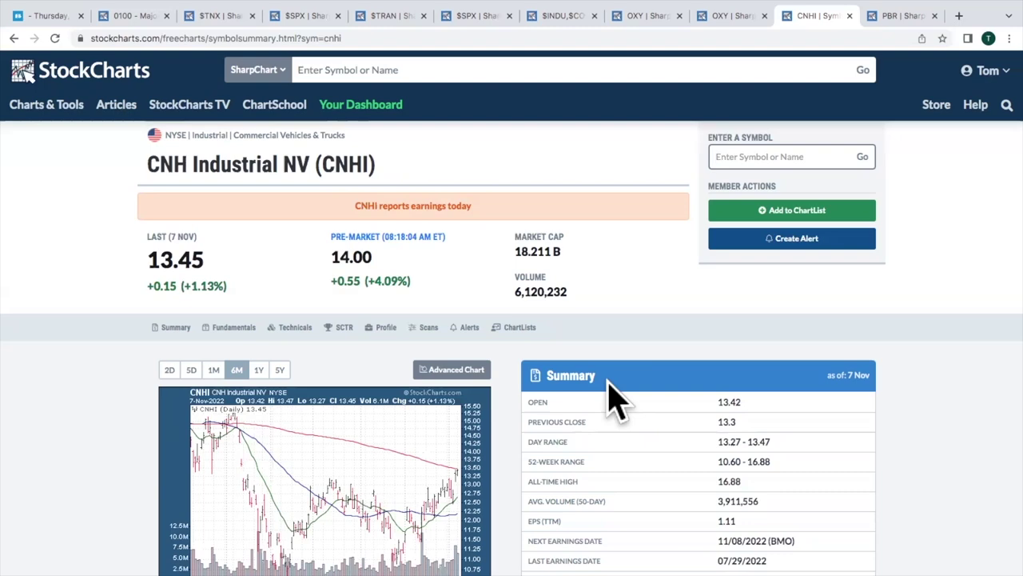
# Switch to the open PBR chart and examine its accumulation/distribution, price, volume and relative strength panels.
pyautogui.click(907, 16)
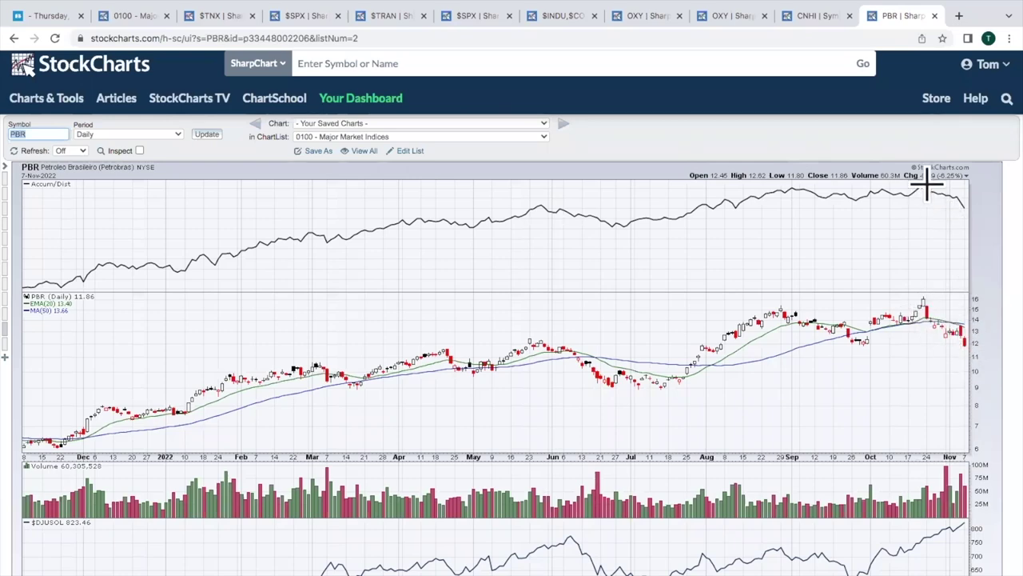
pyautogui.scroll(-3, 932, 368)
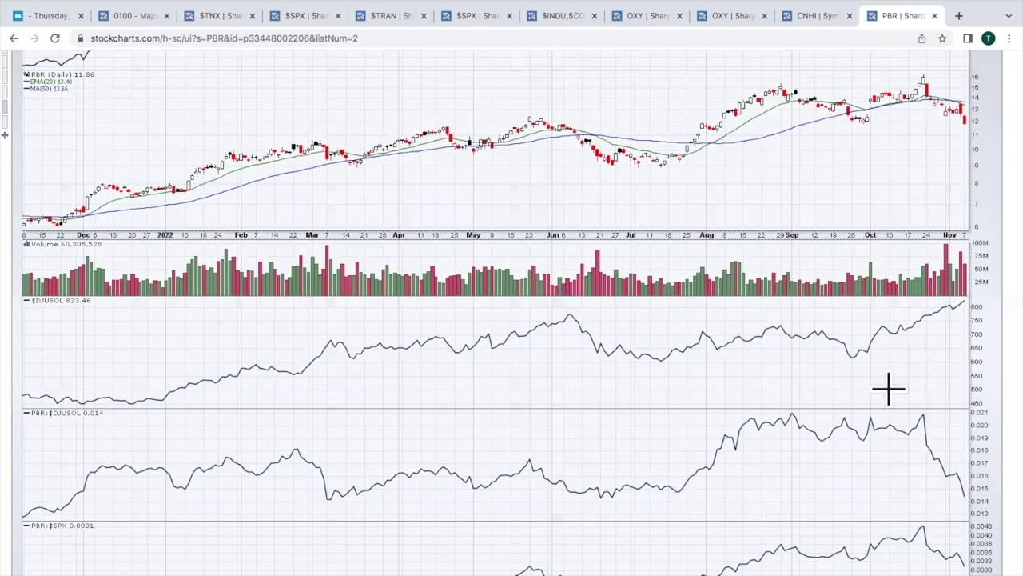
pyautogui.scroll(1, 888, 389)
pyautogui.scroll(3, 887, 388)
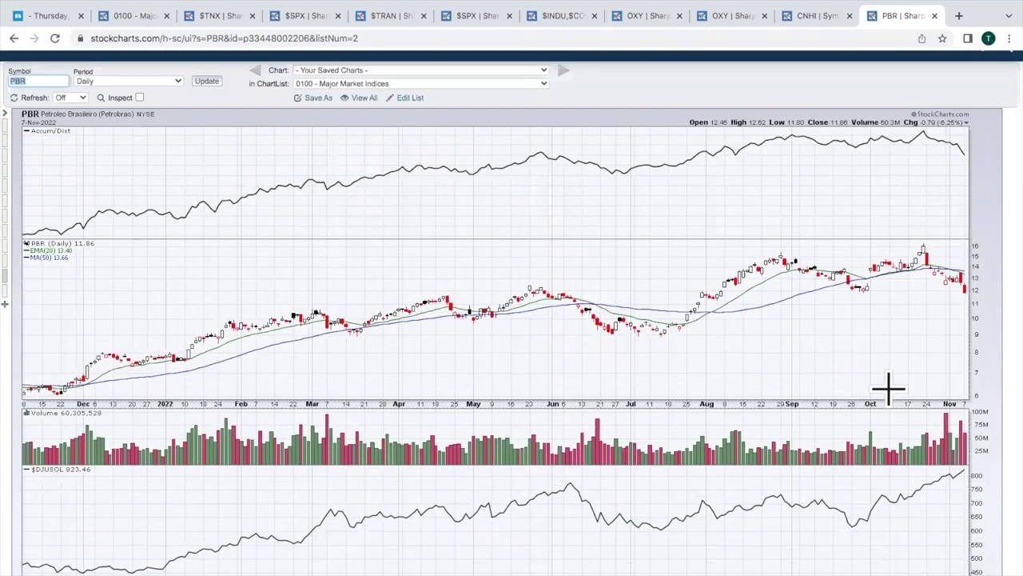
pyautogui.scroll(1, 888, 388)
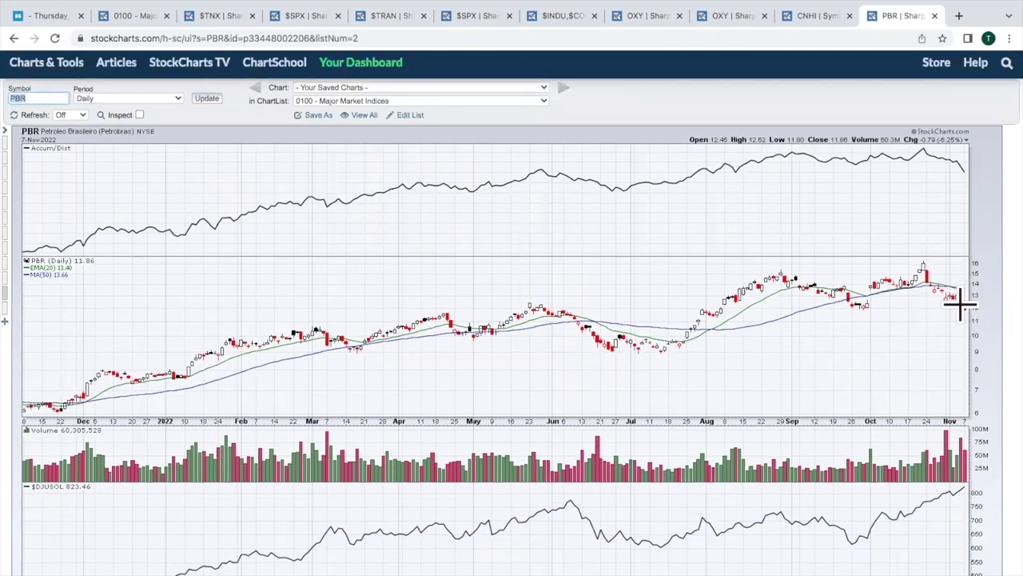
# Chart BMRN in place of PBR to review its accumulation/distribution, followed by PLTR in the same daily chart.
pyautogui.write('bmrn')
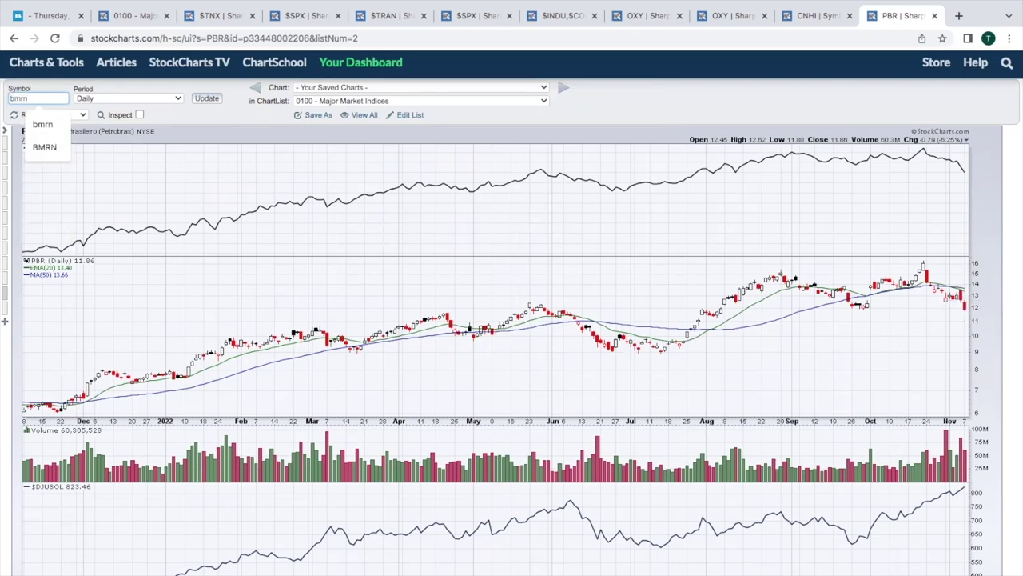
pyautogui.press('Return')
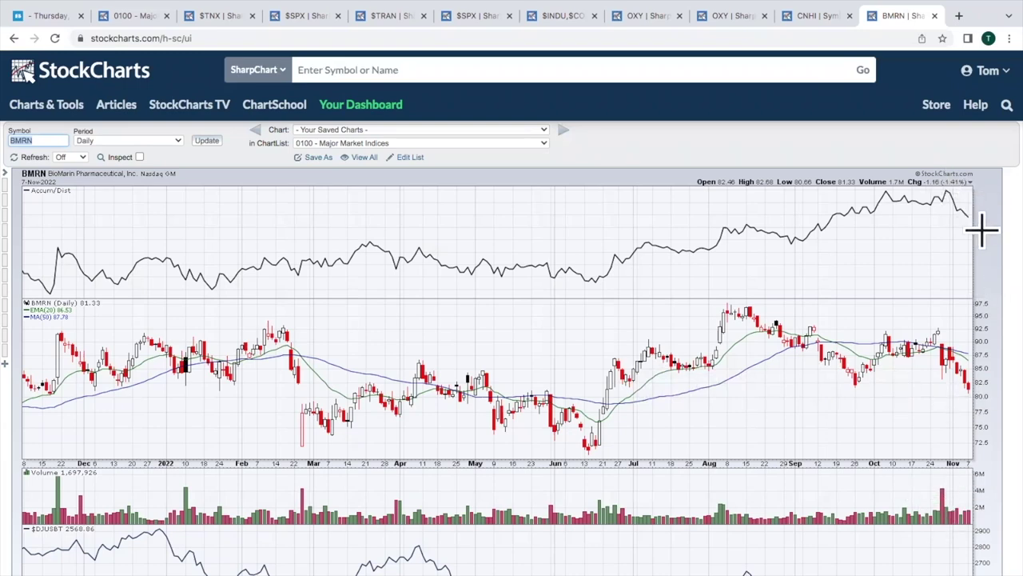
pyautogui.write('PLTR')
pyautogui.press('Return')
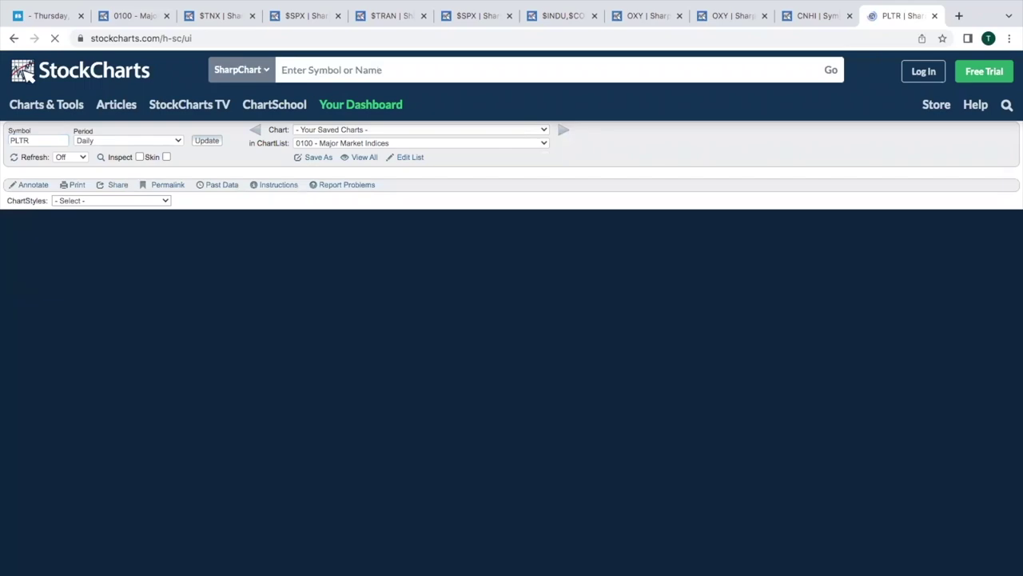